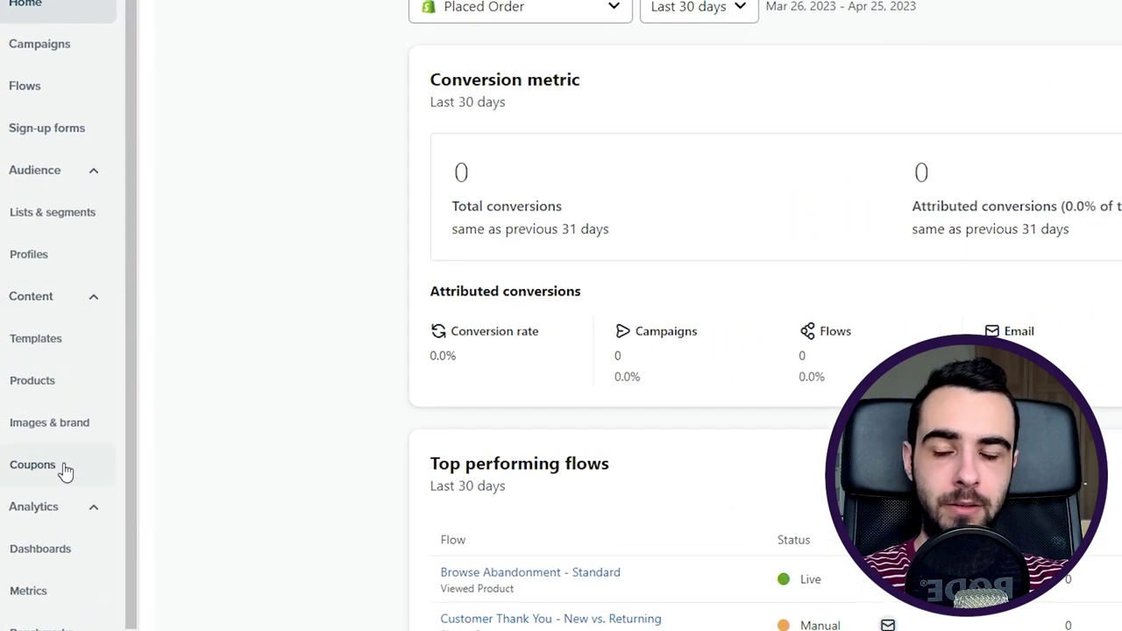
Step: Start a new Shopify coupon in the Coupons section, named Welcome15 with the prefix WE
left_click(64, 471)
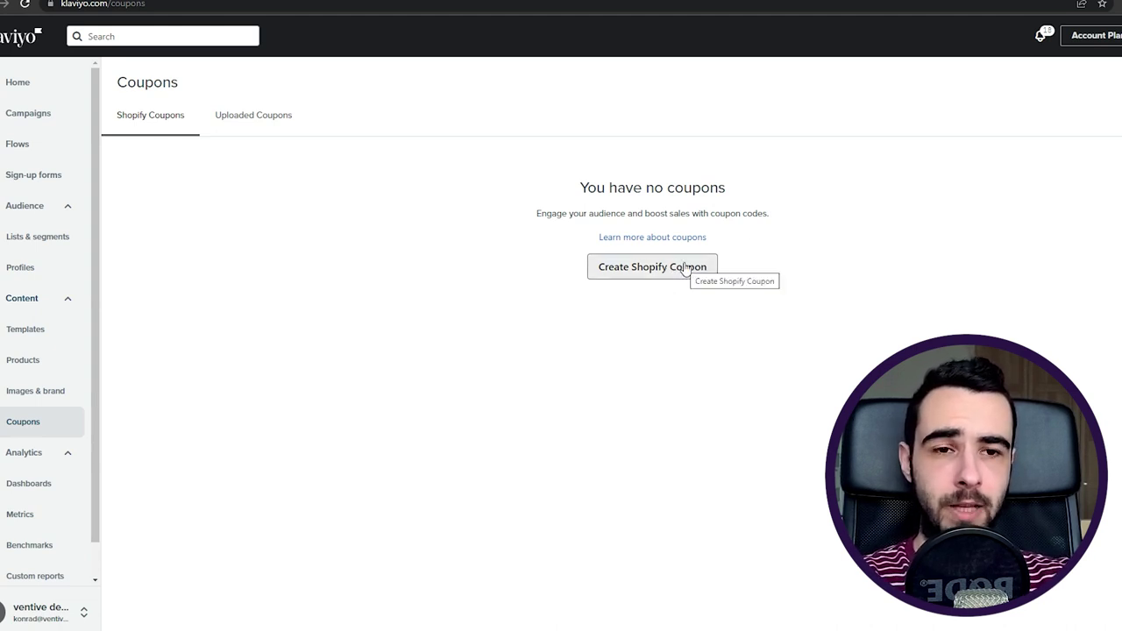
left_click(627, 280)
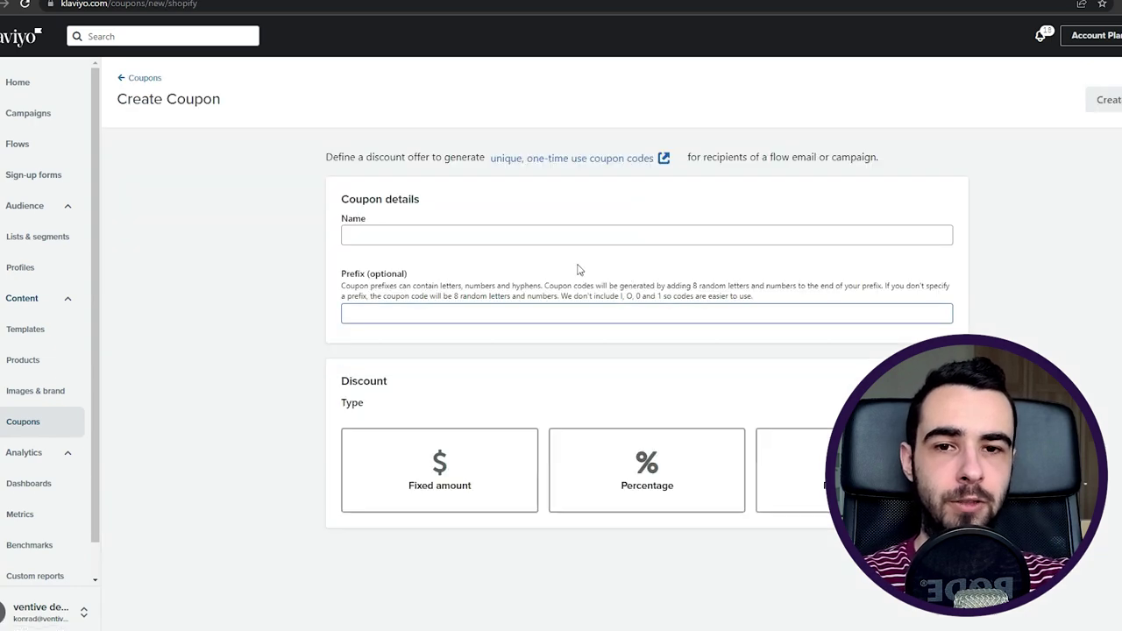
left_click(467, 229)
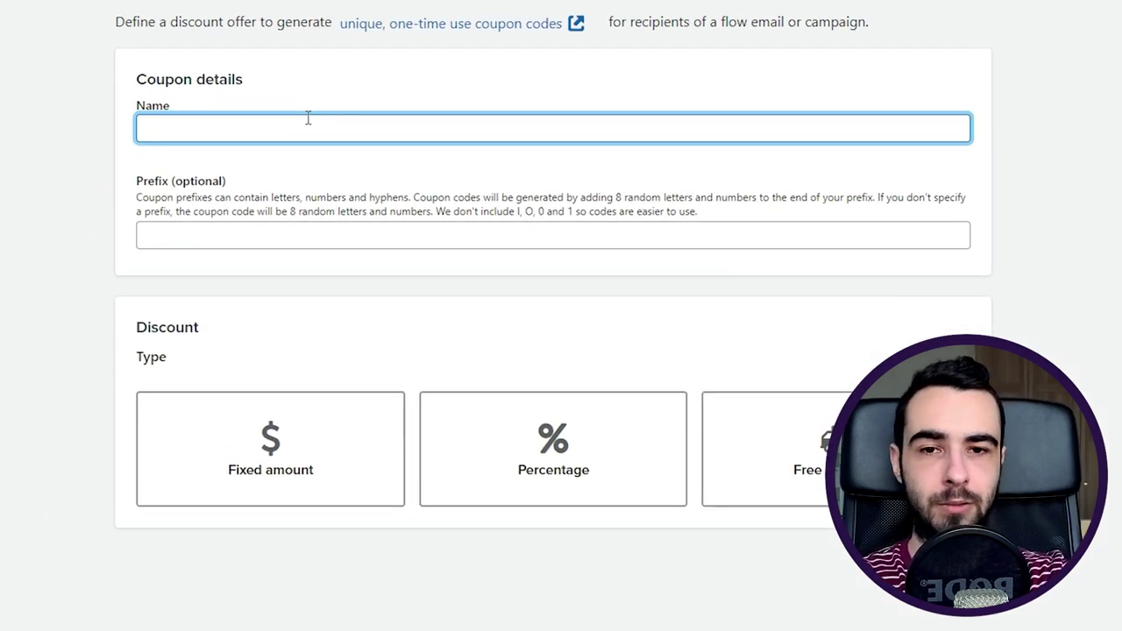
type("Welcome15")
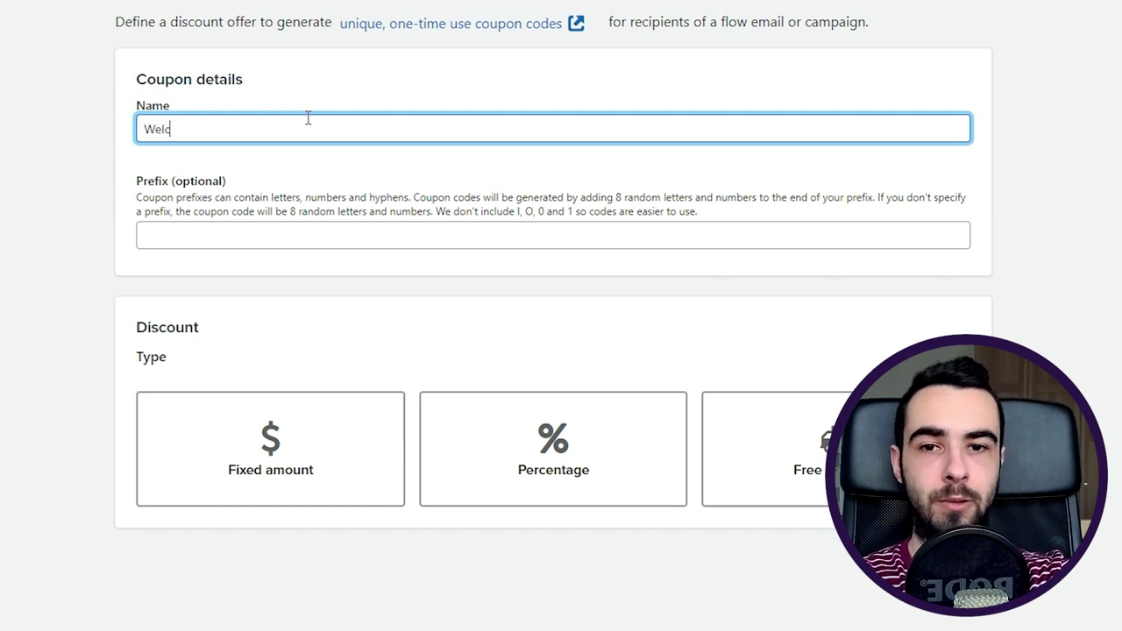
left_click(253, 231)
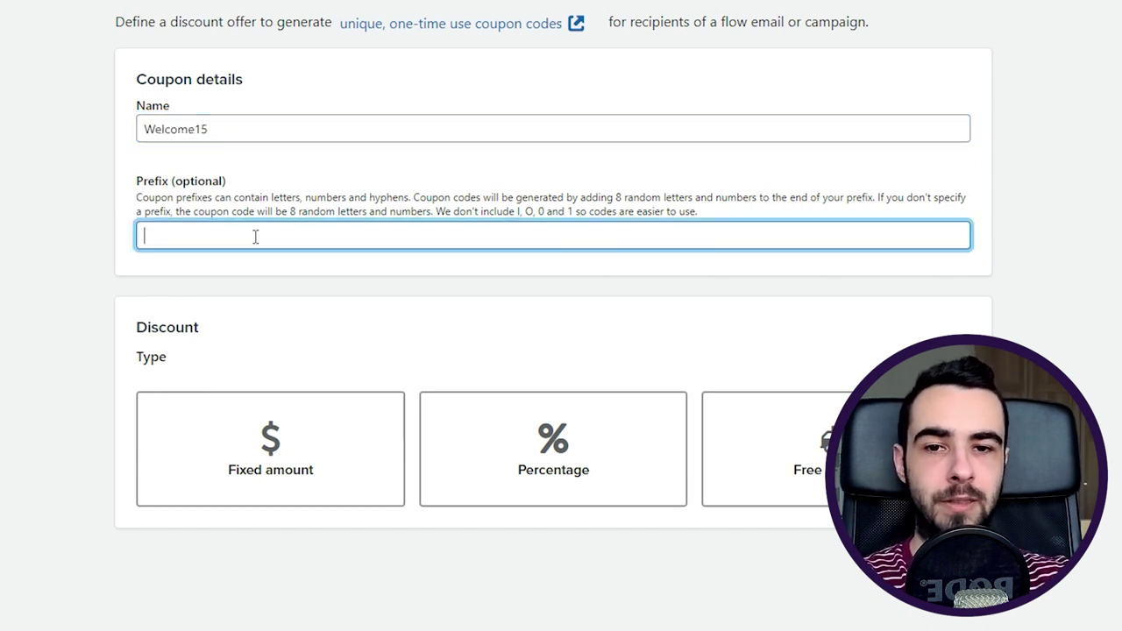
type("WE")
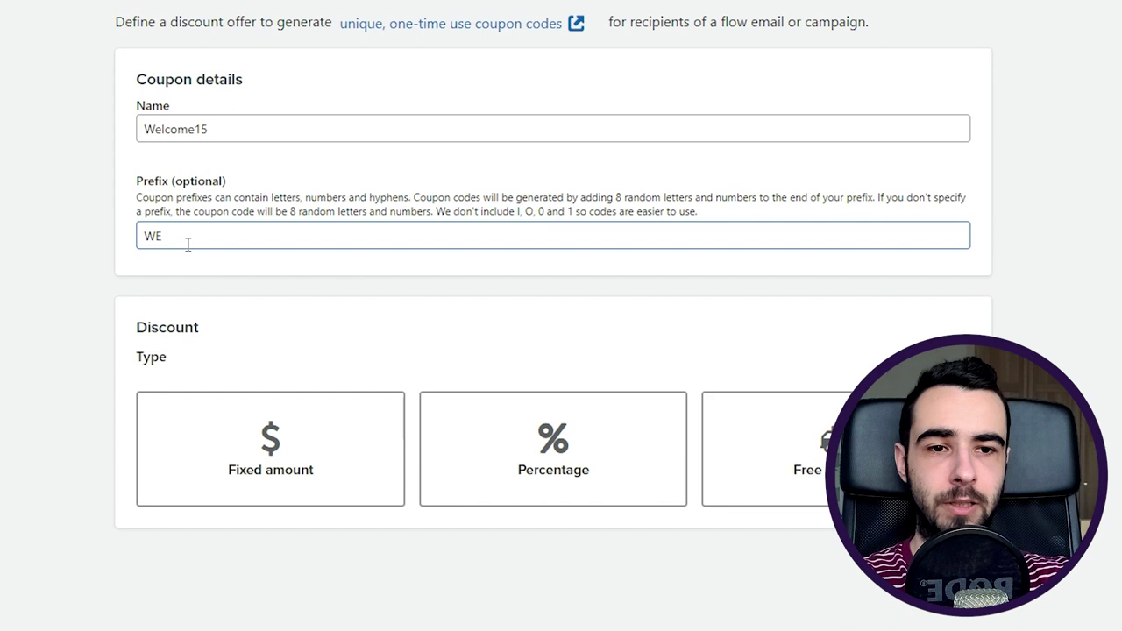
left_click_drag(186, 238, 83, 235)
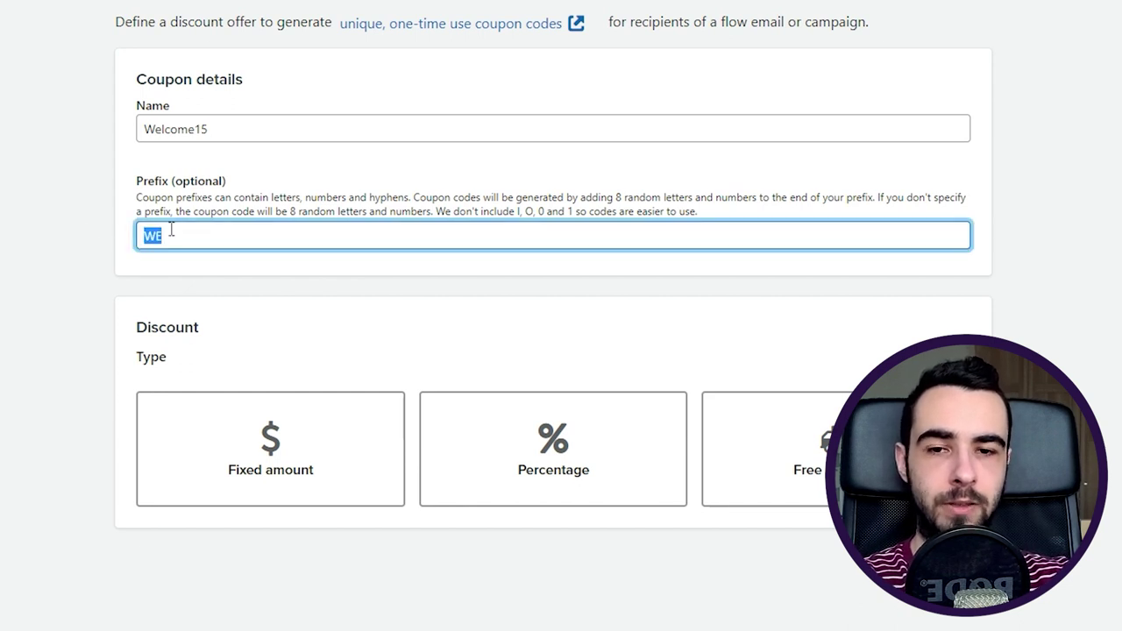
left_click(45, 268)
Step: Give the Welcome15 coupon a fixed amount discount with $15 as the value off
scroll(198, 313, "down", 2)
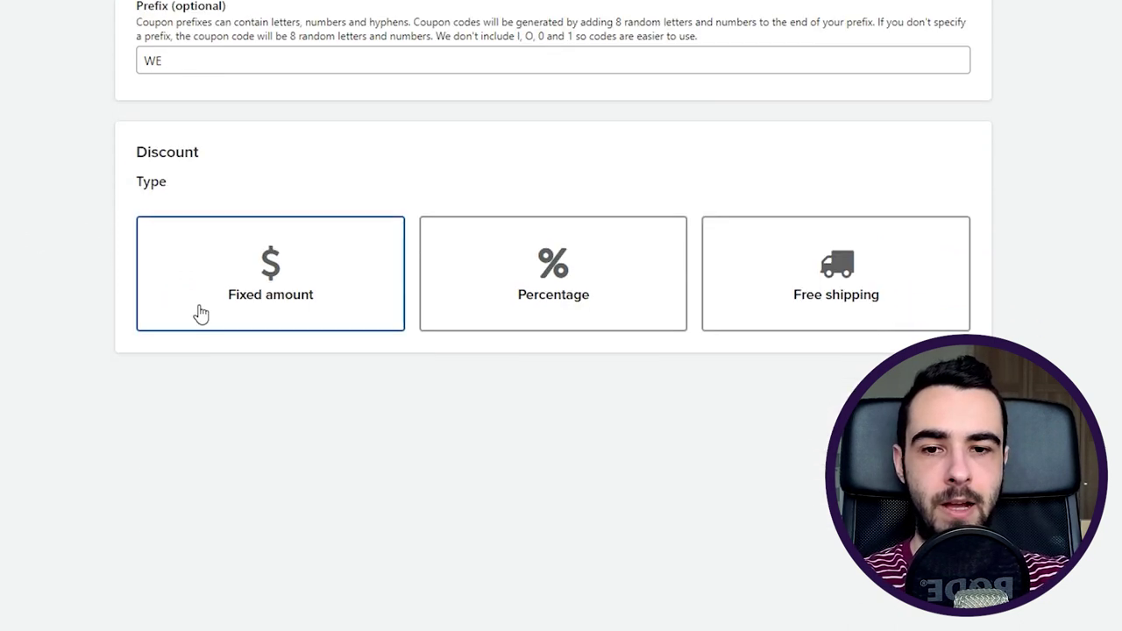
left_click(263, 326)
left_click(921, 275)
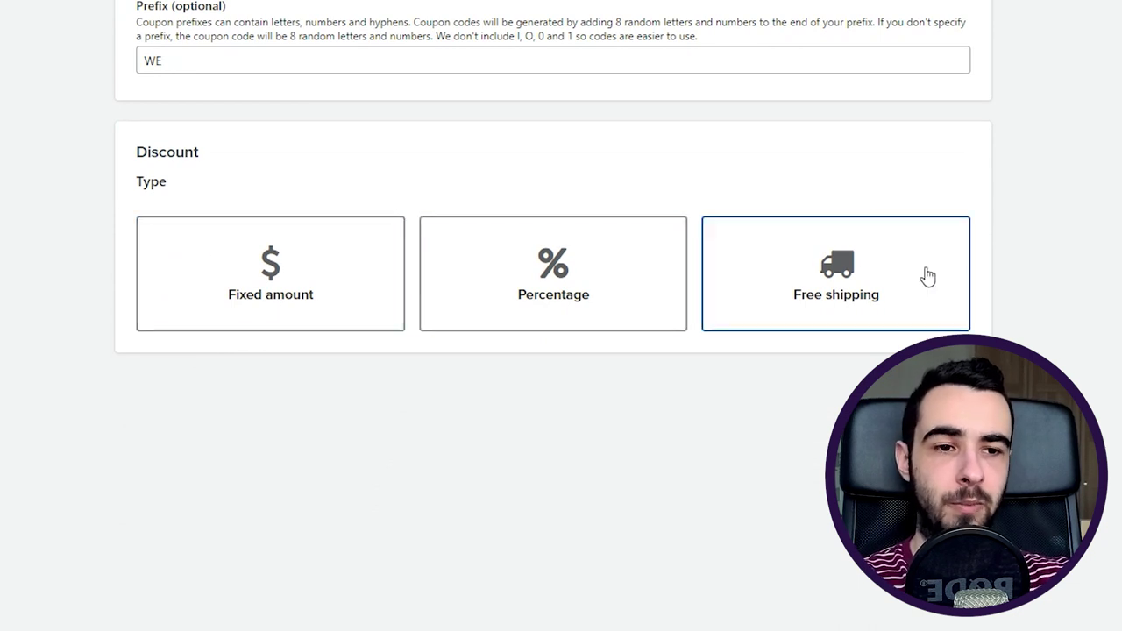
left_click(333, 298)
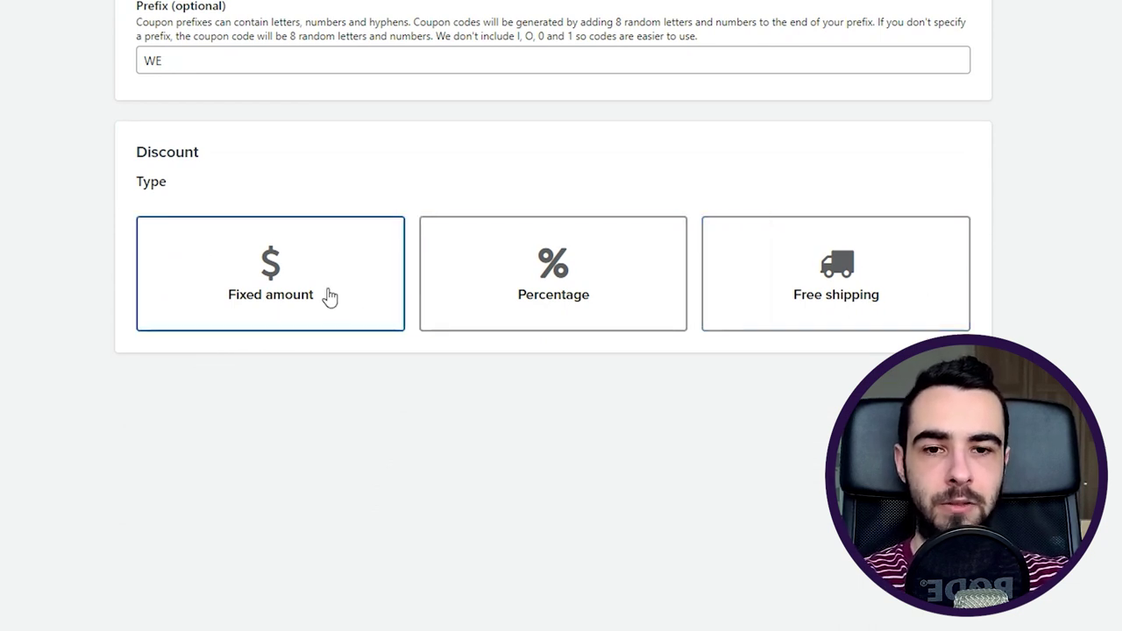
left_click(326, 297)
left_click(281, 375)
type("15")
left_click(215, 346)
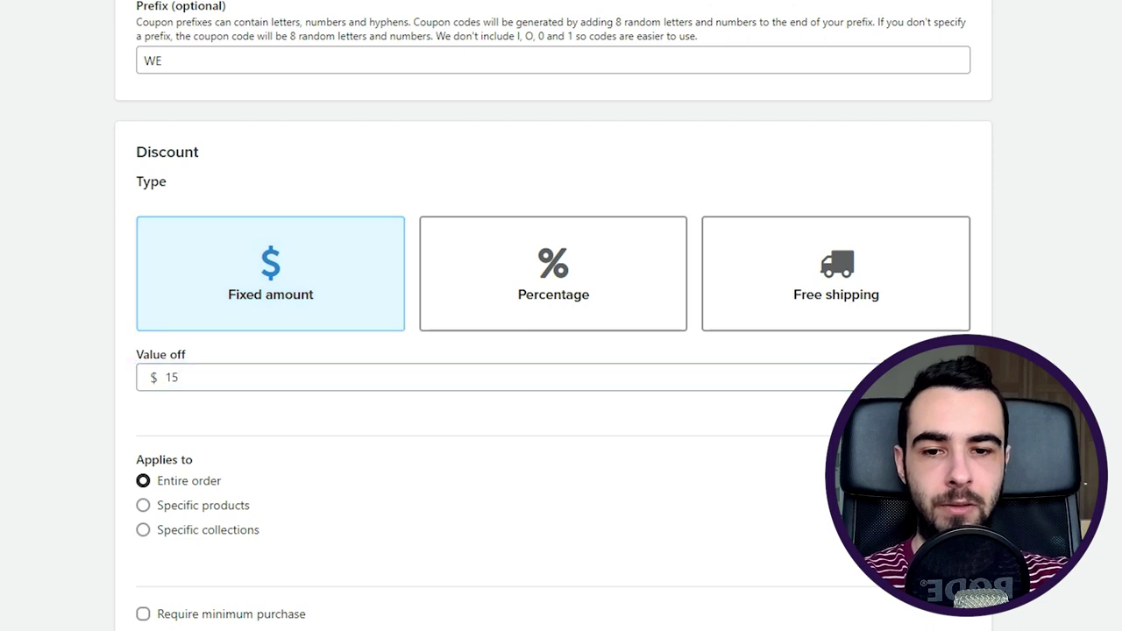
Step: Set the coupon's expiration to 12 days, keeping activation at send time, and create the Welcome15 coupon
scroll(216, 345, "down", 2)
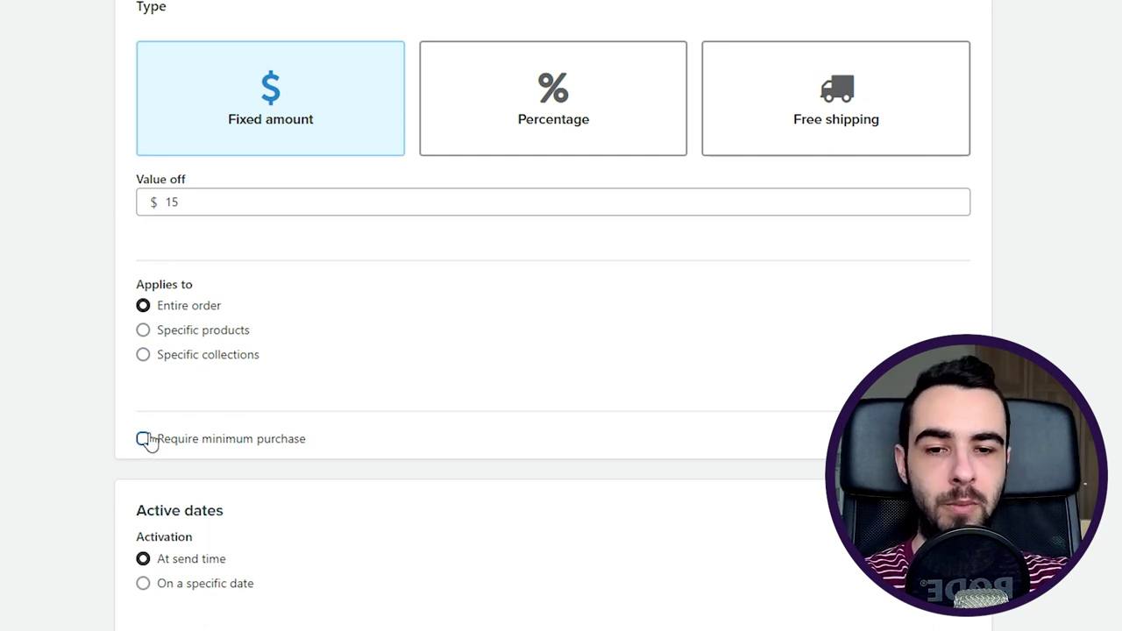
scroll(52, 397, "down", 2)
scroll(50, 396, "down", 1)
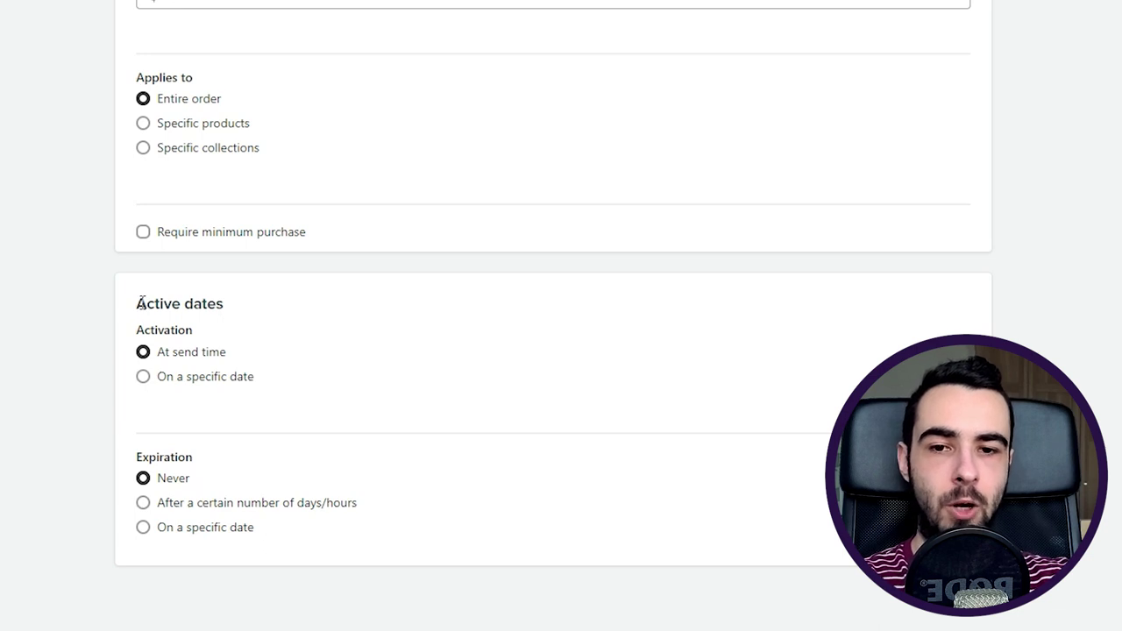
left_click_drag(131, 335, 230, 347)
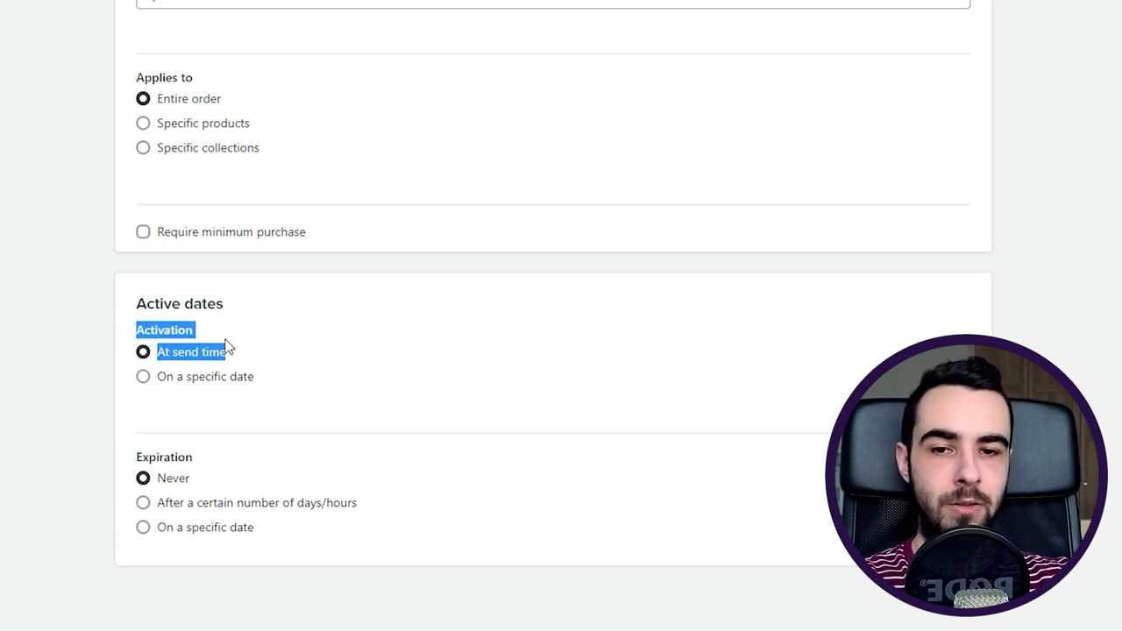
left_click(246, 351)
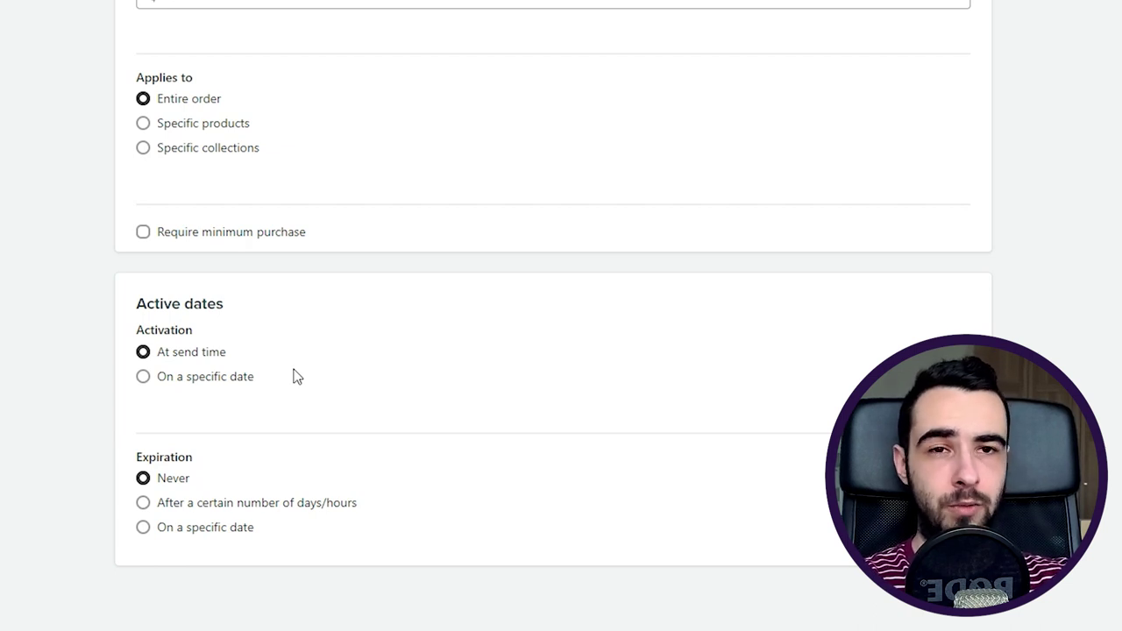
left_click(296, 506)
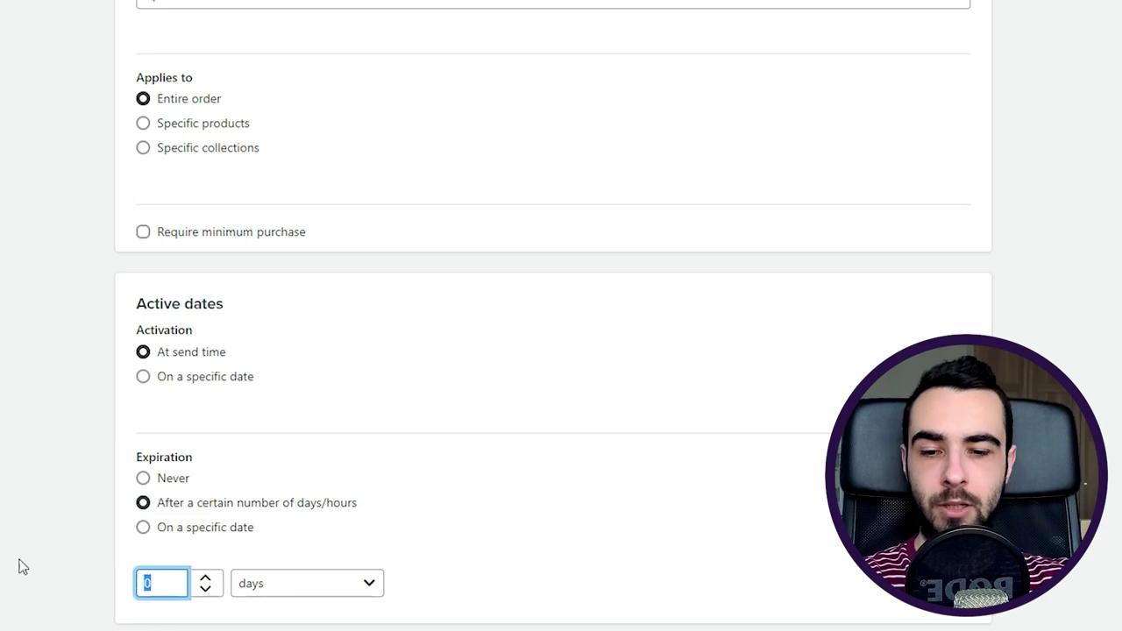
type("12")
left_click(4, 515)
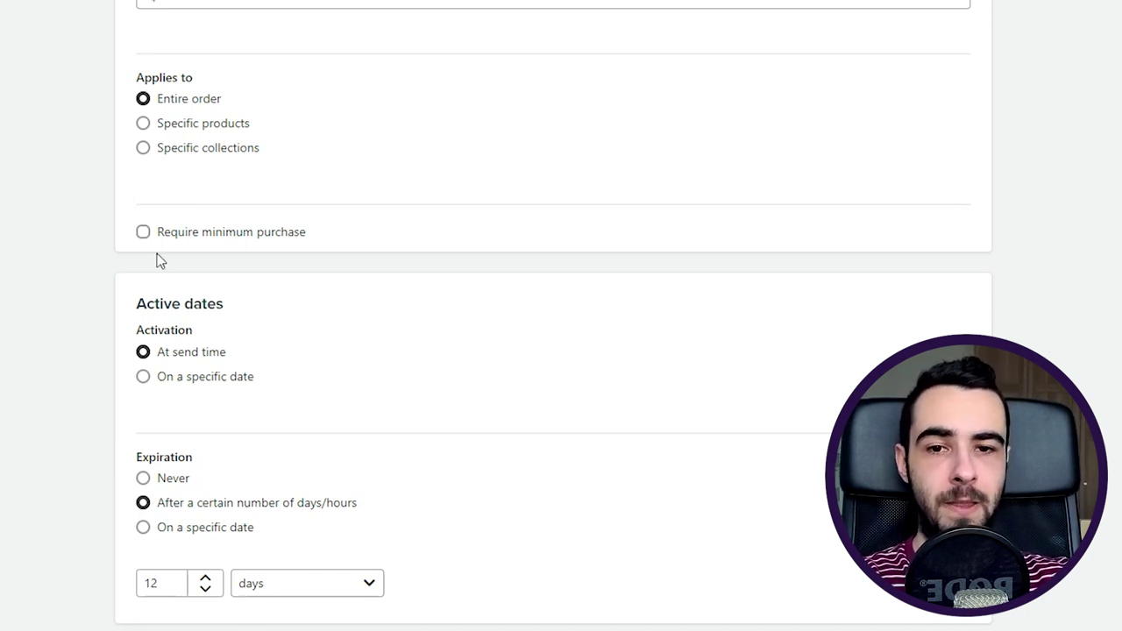
scroll(844, 220, "up", 7)
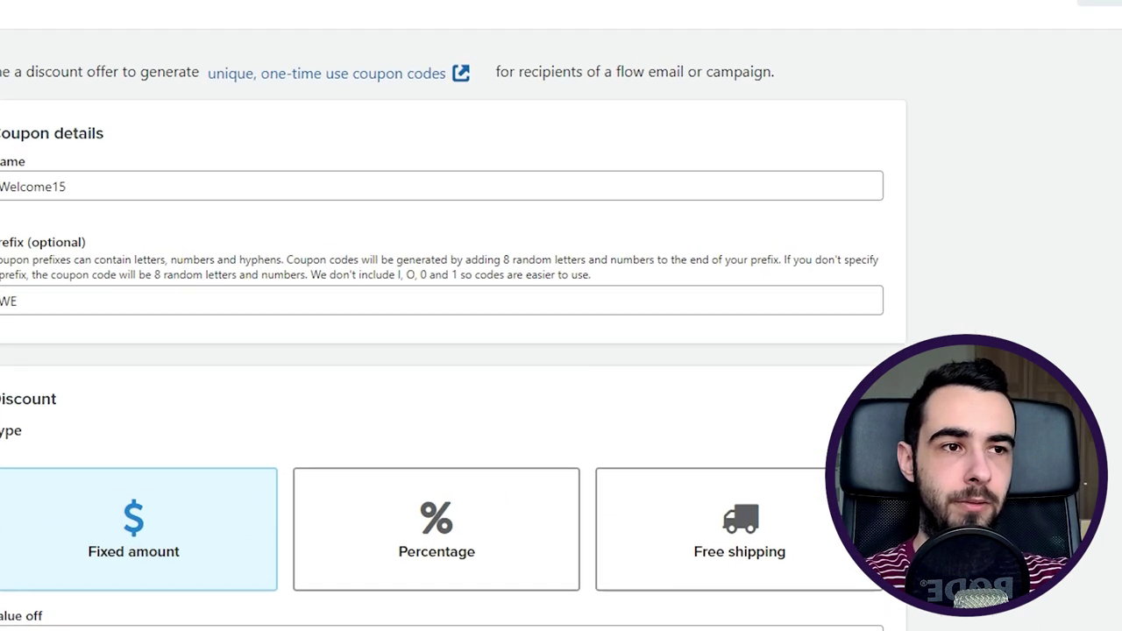
left_click(1011, 67)
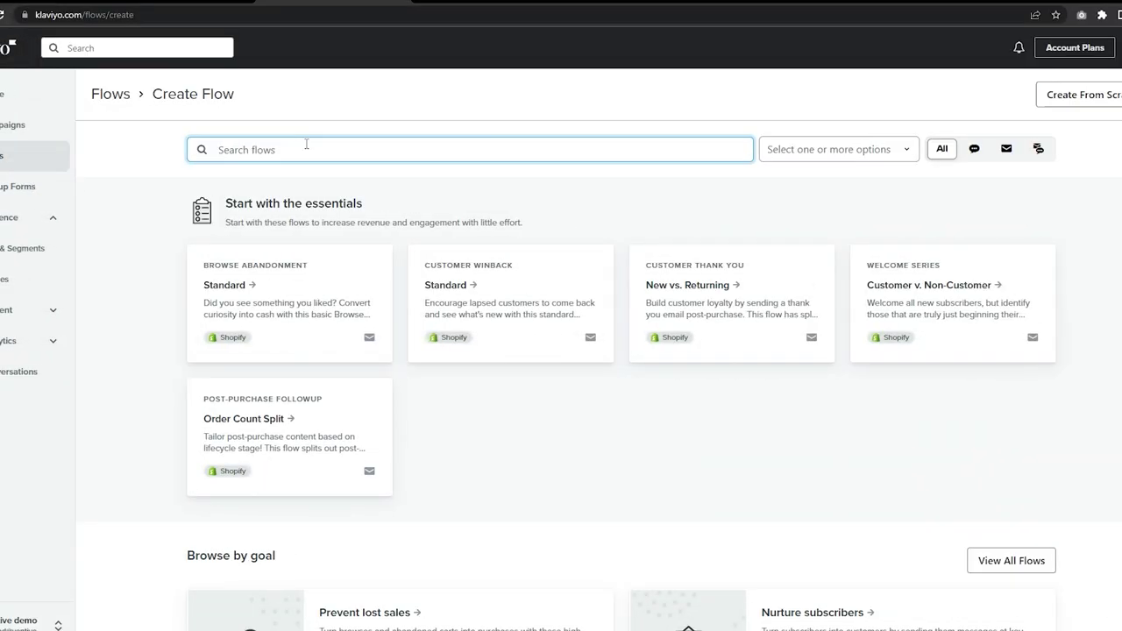
Step: Search the flow library for "abandoned"
type("abandoned")
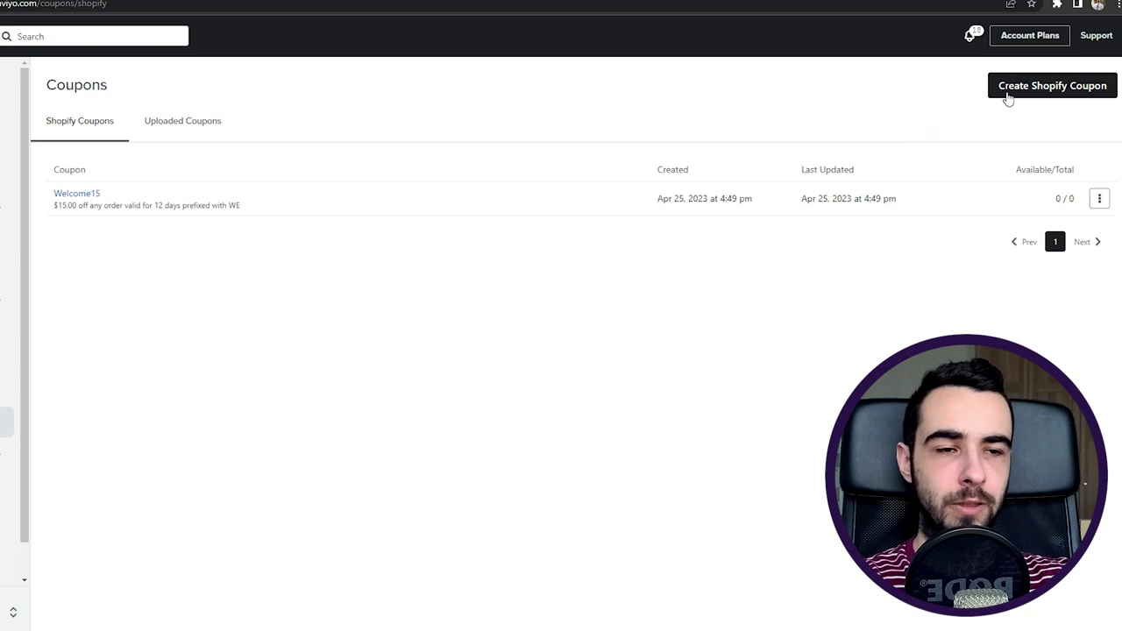
Step: Start another Shopify coupon named Campaign15 with the prefix CA
left_click(1019, 87)
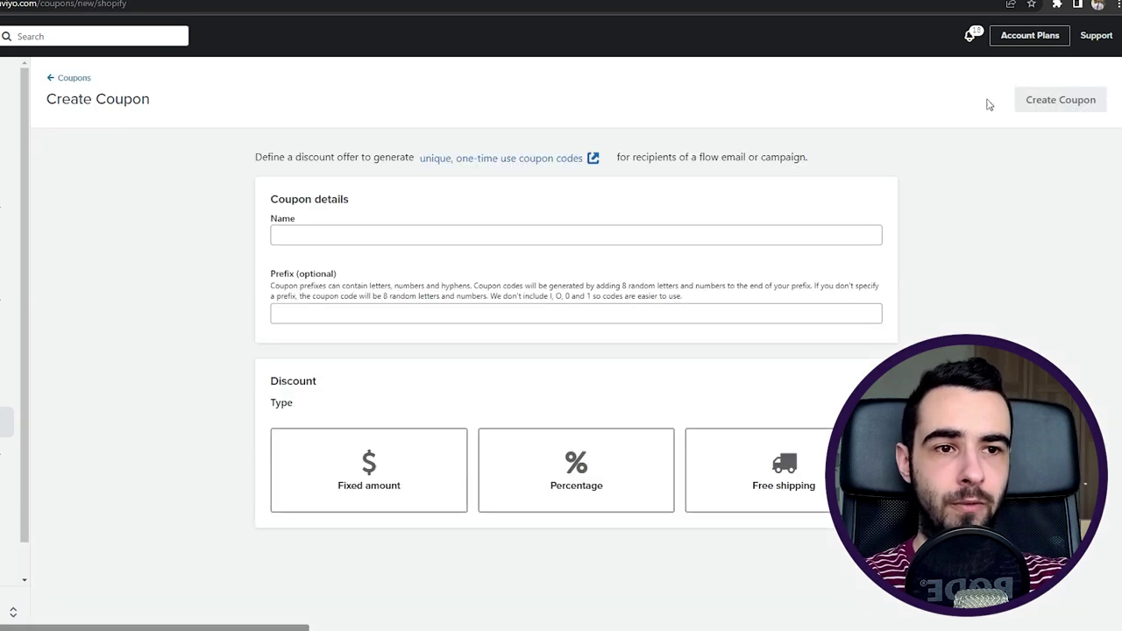
left_click(459, 236)
type("Ca")
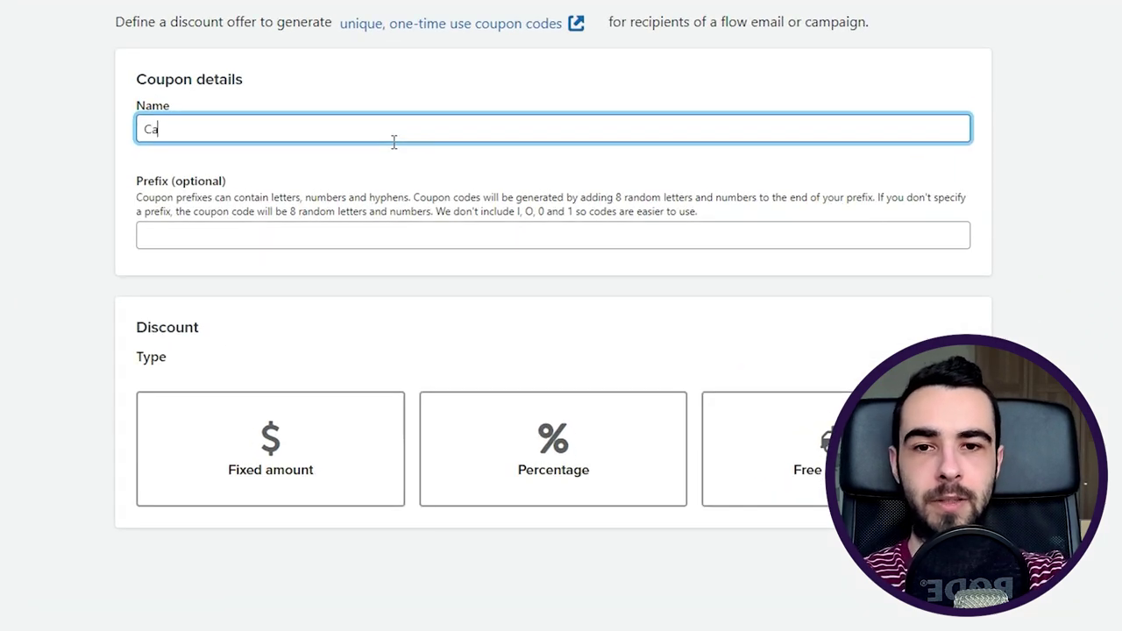
type("mpaign15")
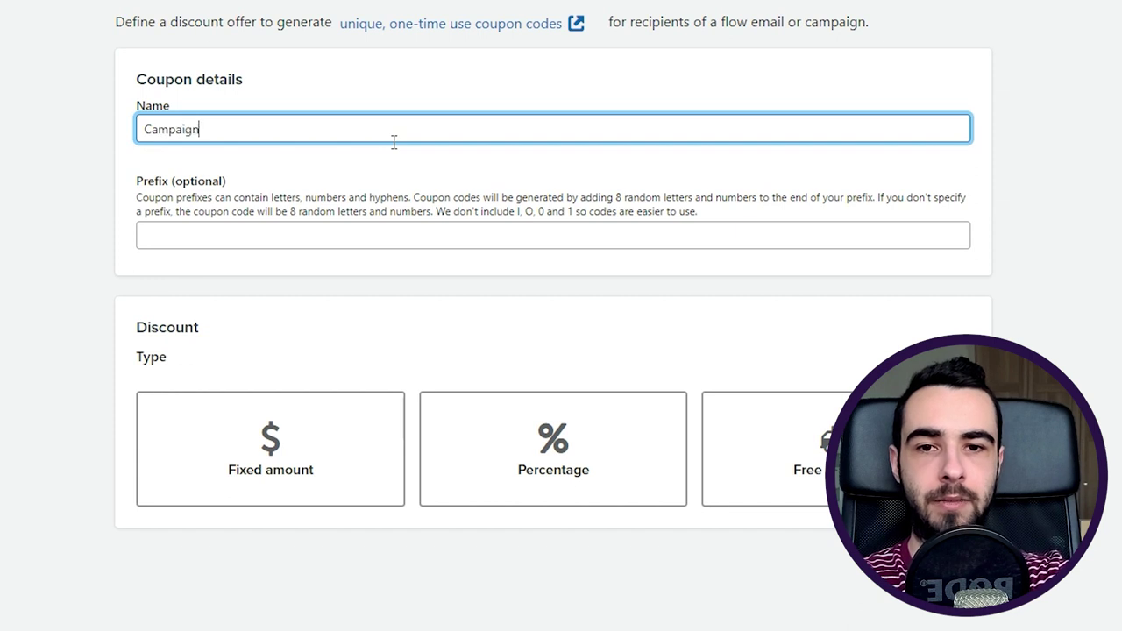
left_click(384, 242)
type("CA")
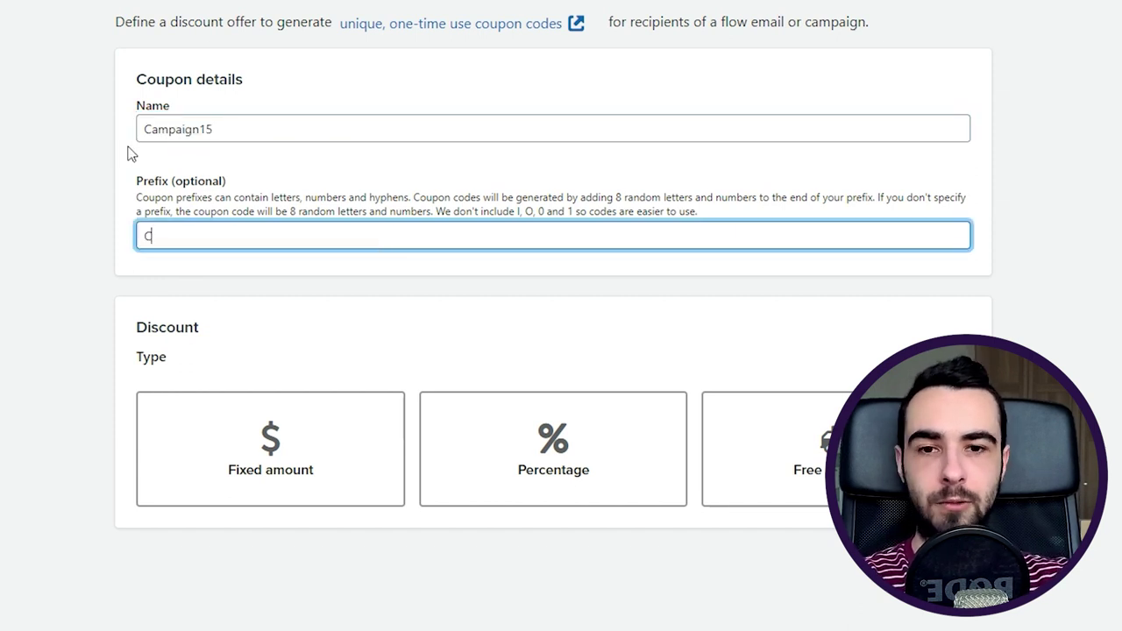
Step: Give the Campaign15 coupon a fixed amount discount with $15 as the value off
left_click(275, 468)
scroll(229, 365, "down", 2)
left_click(229, 365)
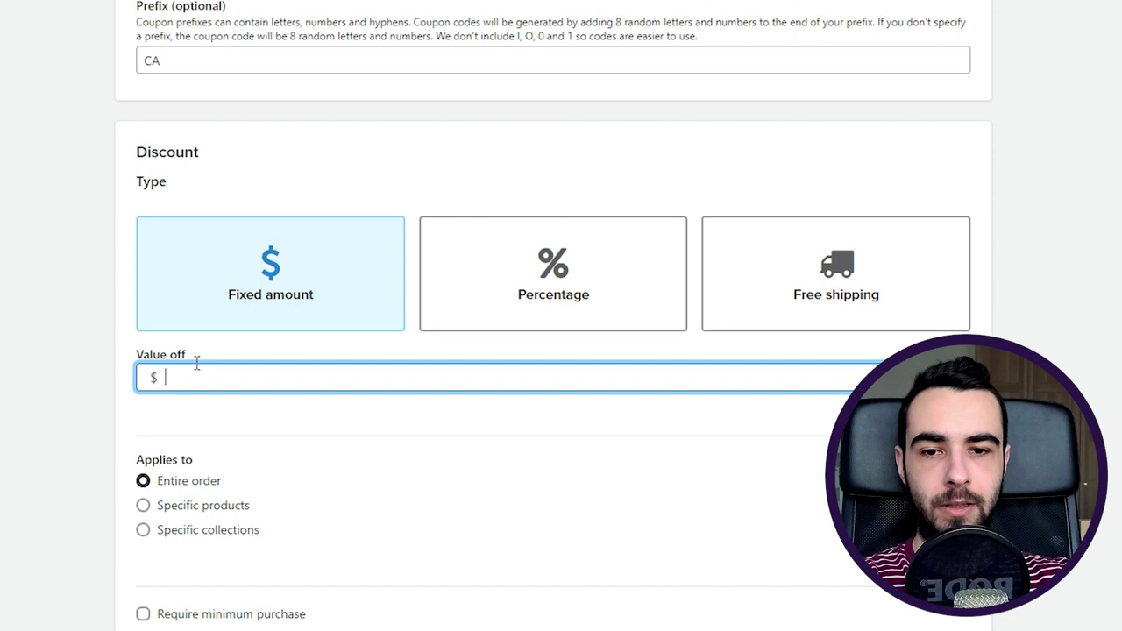
type("15")
Step: Set the Campaign15 coupon to activate on the specific date Apr 28, 2023
scroll(138, 418, "down", 5)
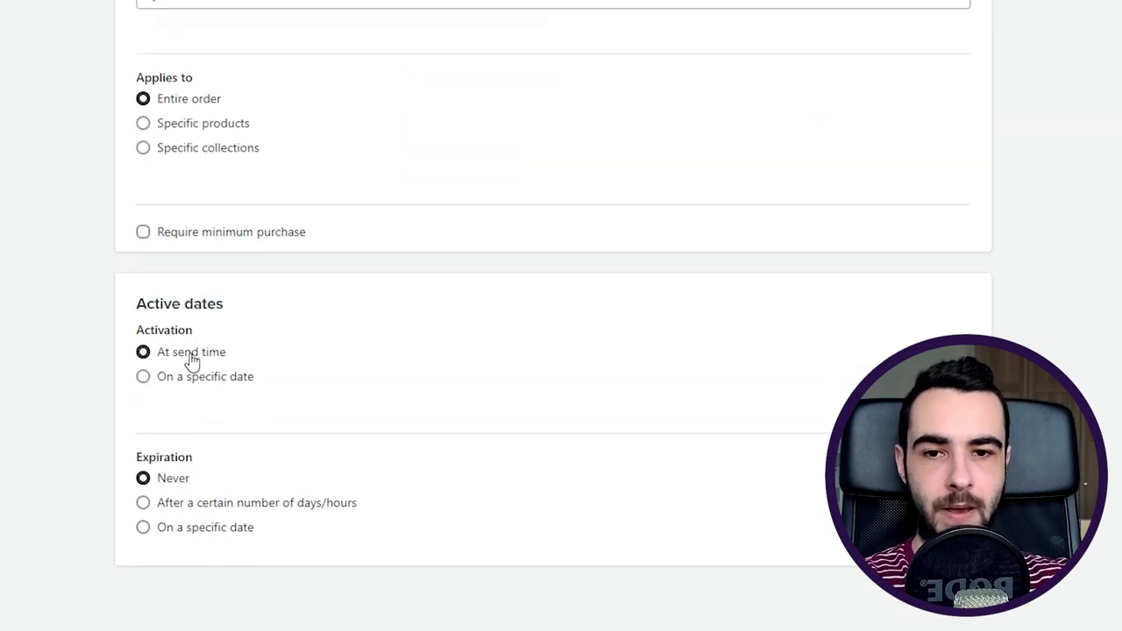
left_click(187, 386)
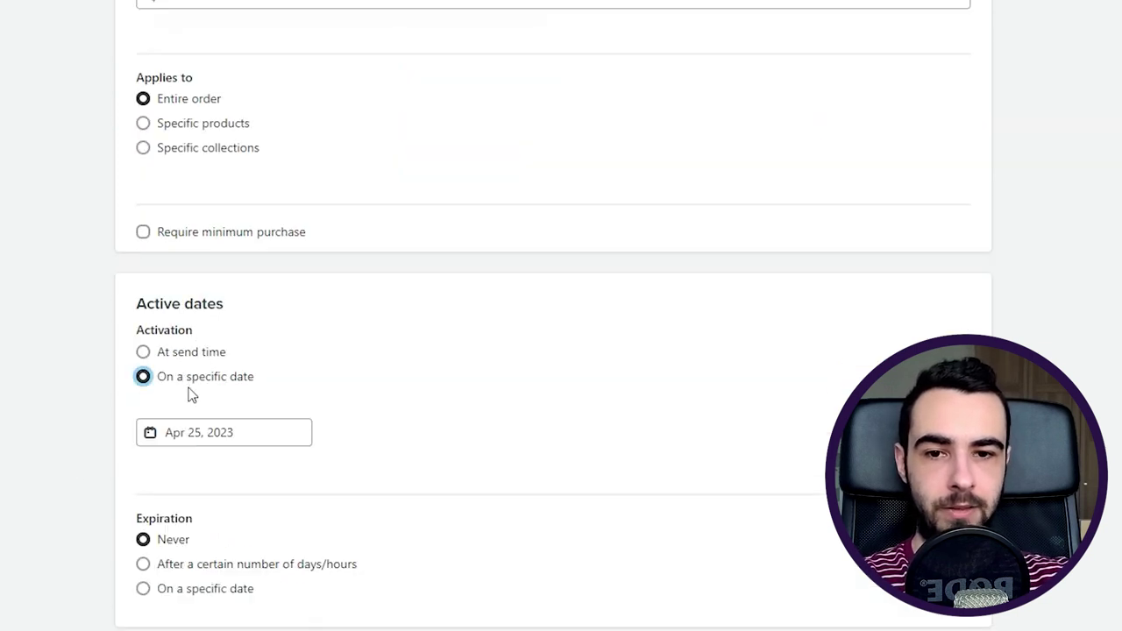
left_click(295, 430)
left_click(525, 375)
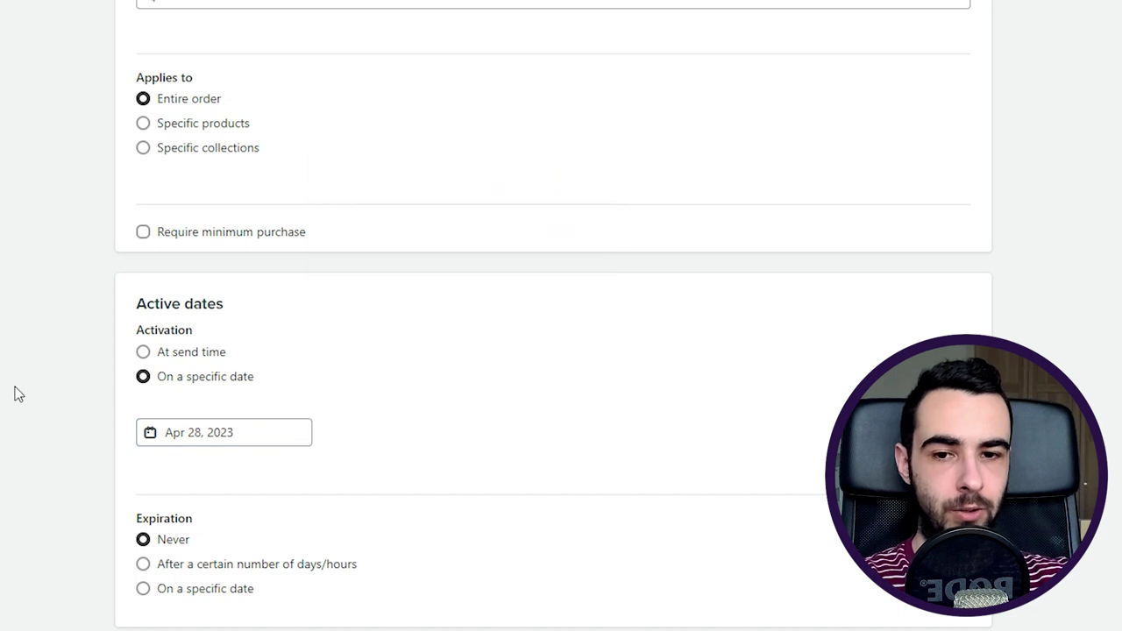
Step: Set the coupon's expiration to the specific date Apr 30, 2023 and create the Campaign15 coupon
left_click(143, 588)
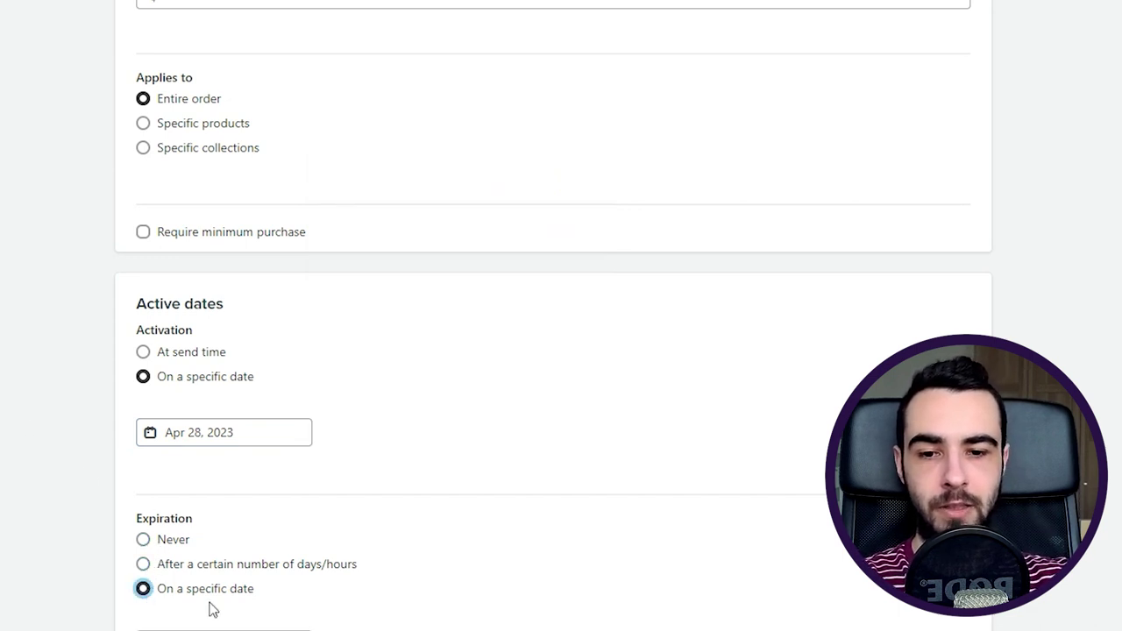
scroll(211, 603, "down", 2)
left_click(187, 510)
left_click(350, 487)
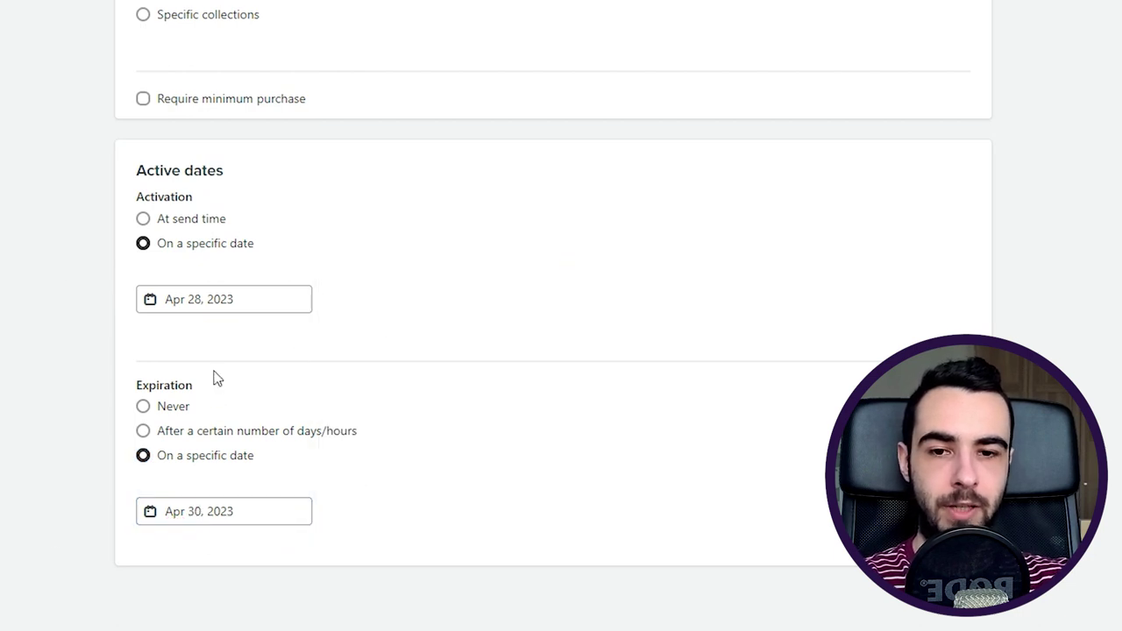
scroll(479, 360, "up", 15)
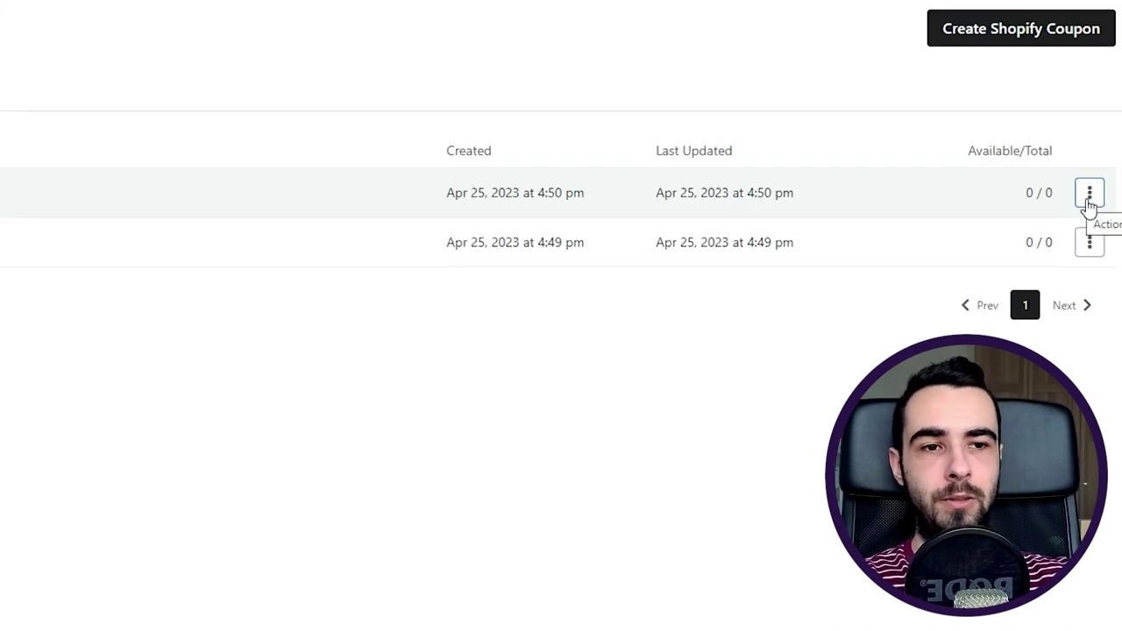
Step: Add 500 codes to the Campaign15 coupon
left_click(1090, 196)
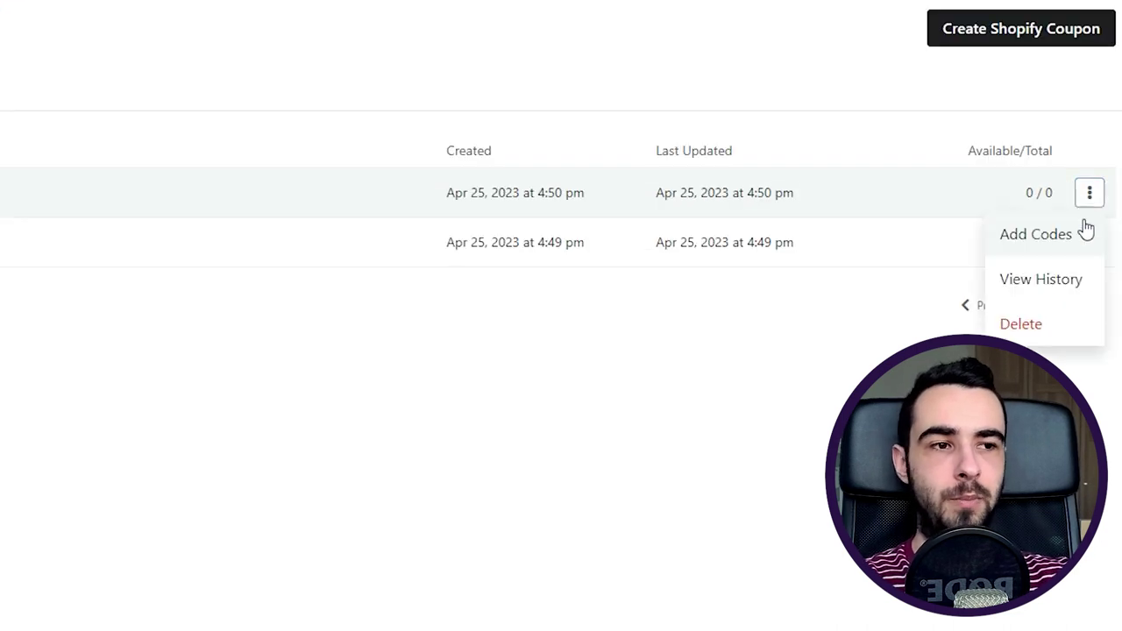
left_click(1041, 237)
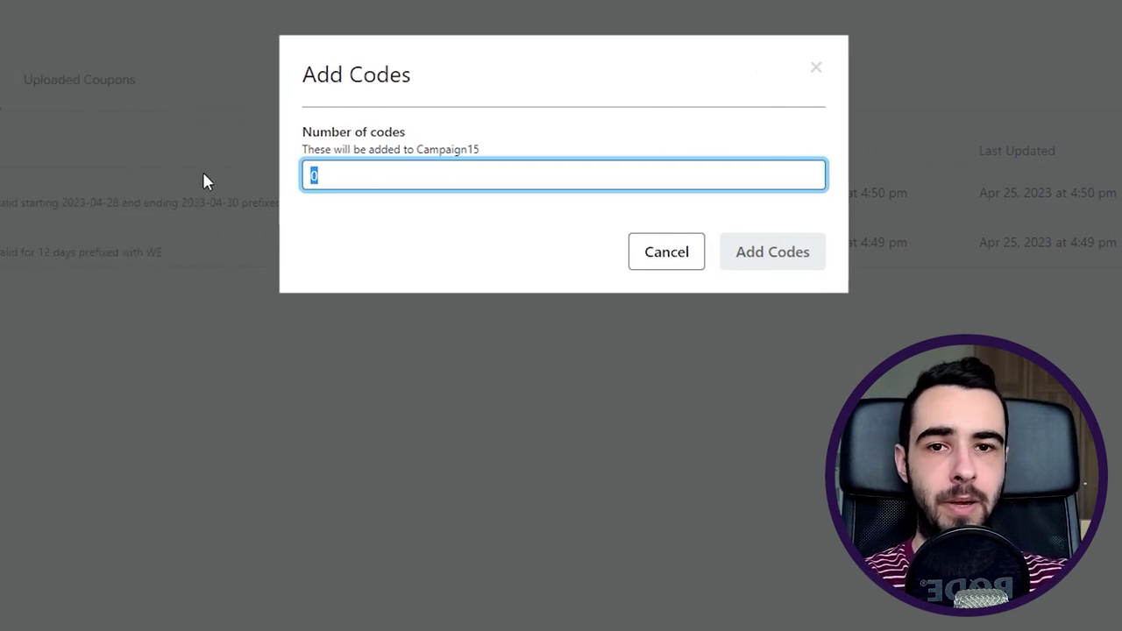
type("500")
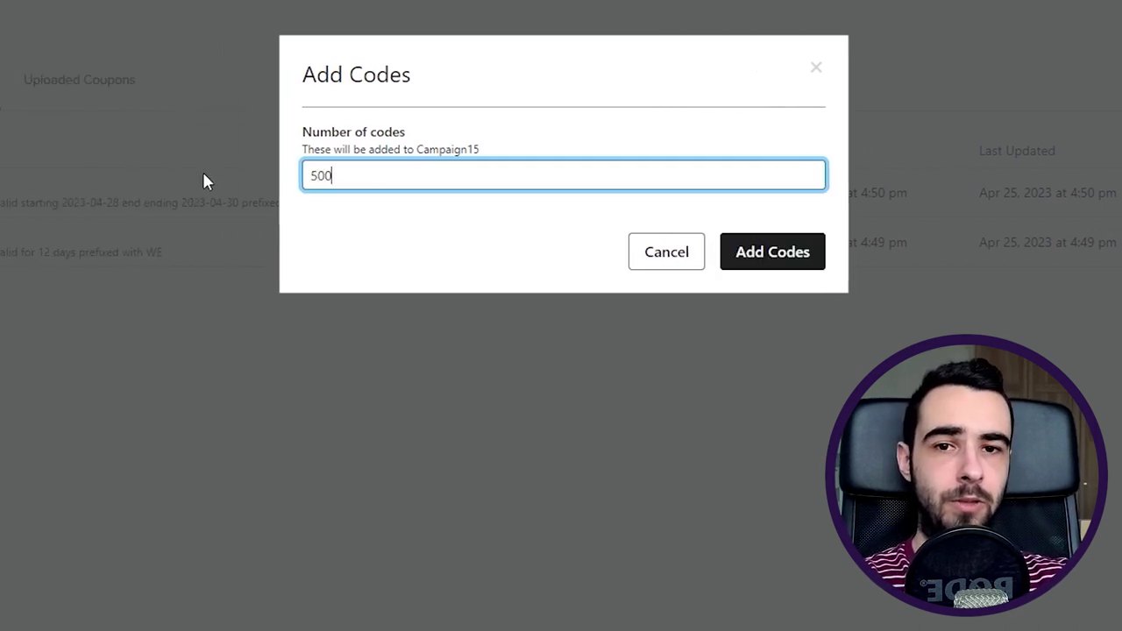
left_click(728, 258)
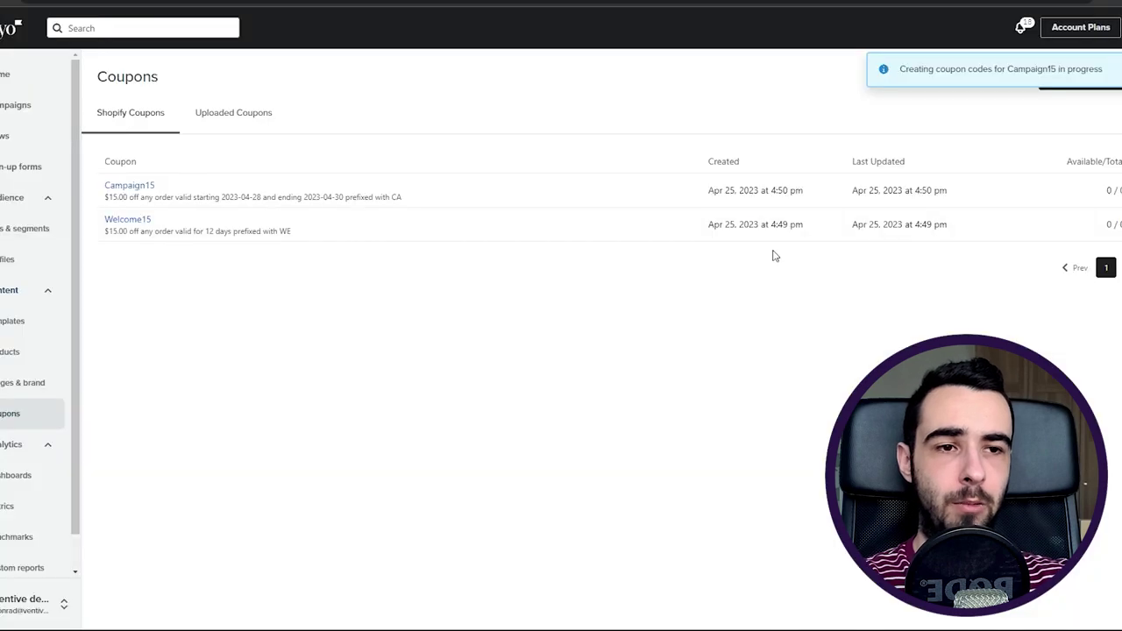
Step: Check the code creation notice for Campaign15 and the available and total code counts of both Shopify coupons
left_click_drag(906, 69, 1088, 70)
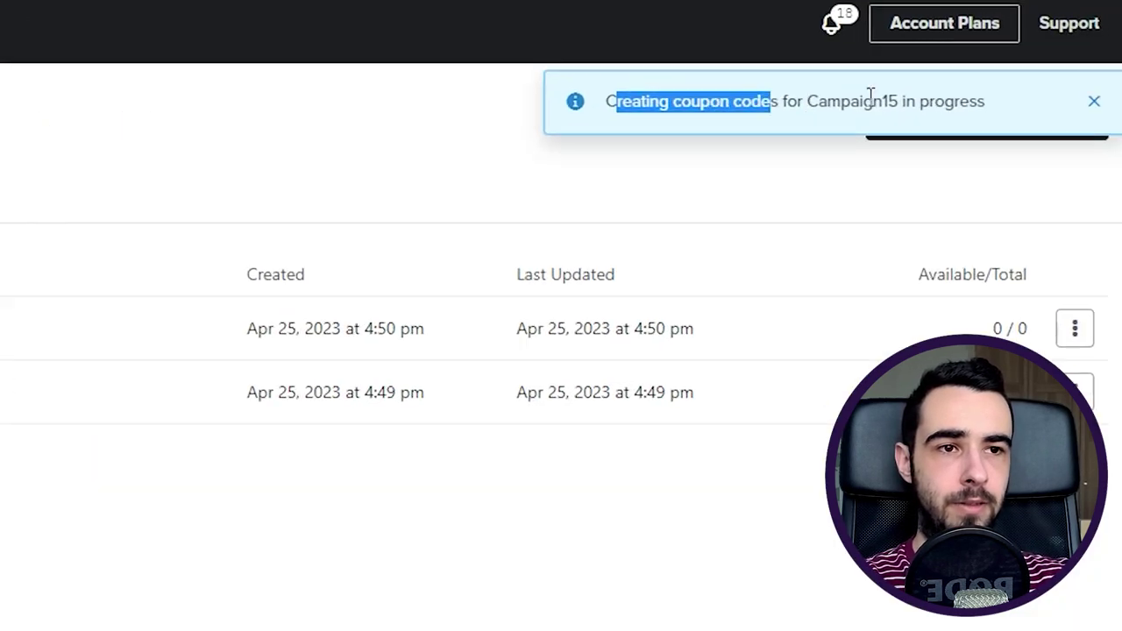
left_click(690, 196)
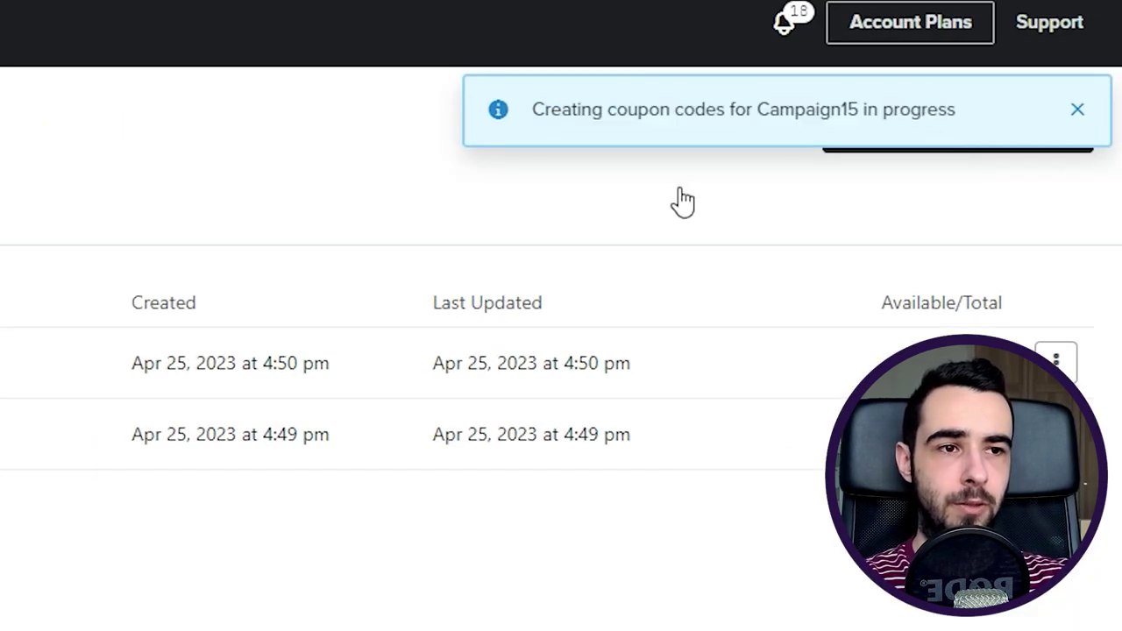
triple_click(900, 304)
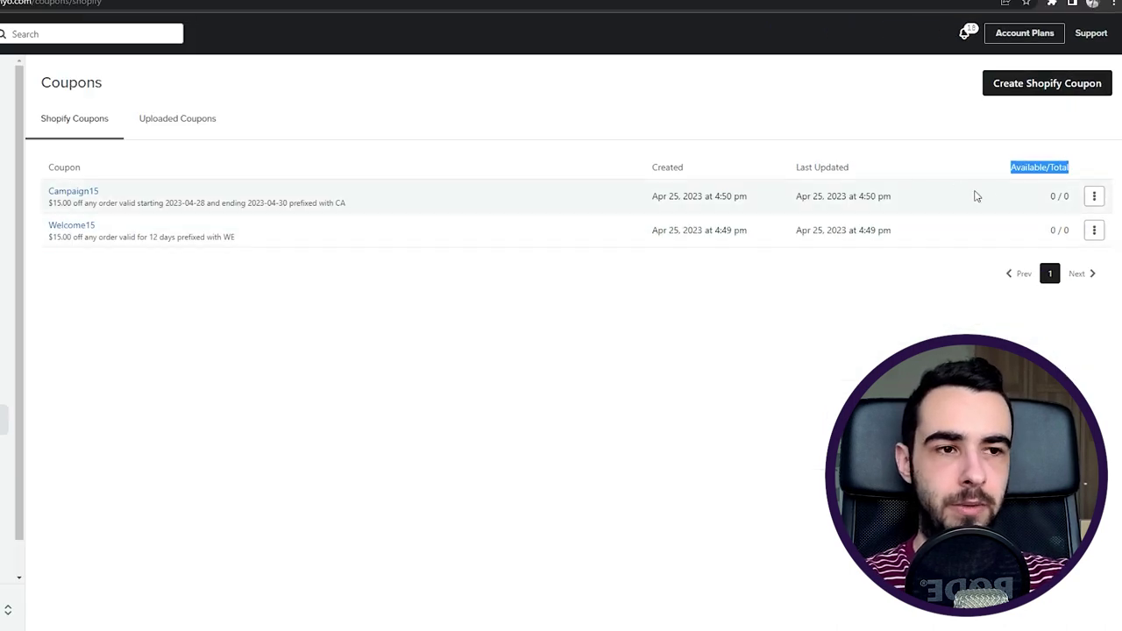
left_click(981, 197)
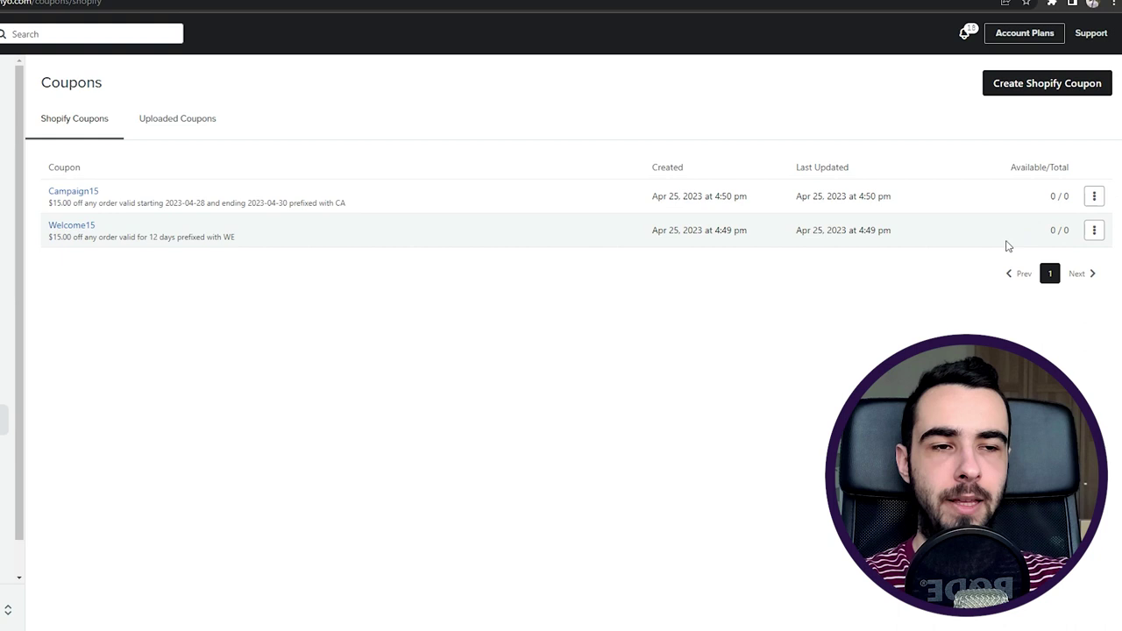
left_click_drag(1049, 230, 1067, 233)
left_click(1041, 232)
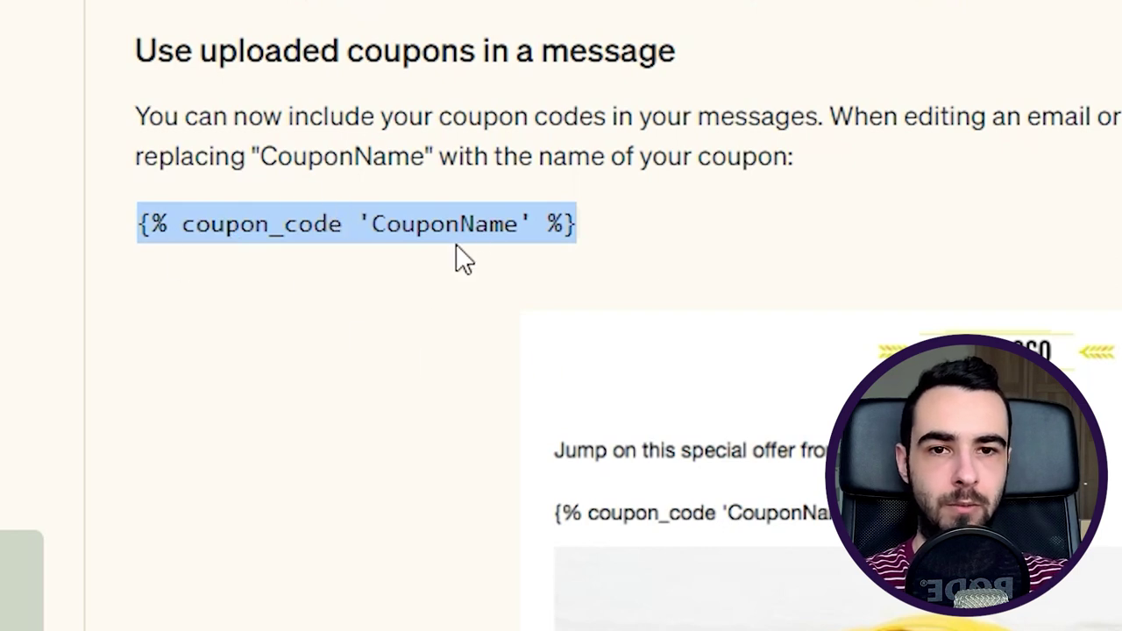
Step: Review the coupon_code snippet in the help article and reload the coupons list to refresh the code counts
left_click_drag(131, 231, 715, 221)
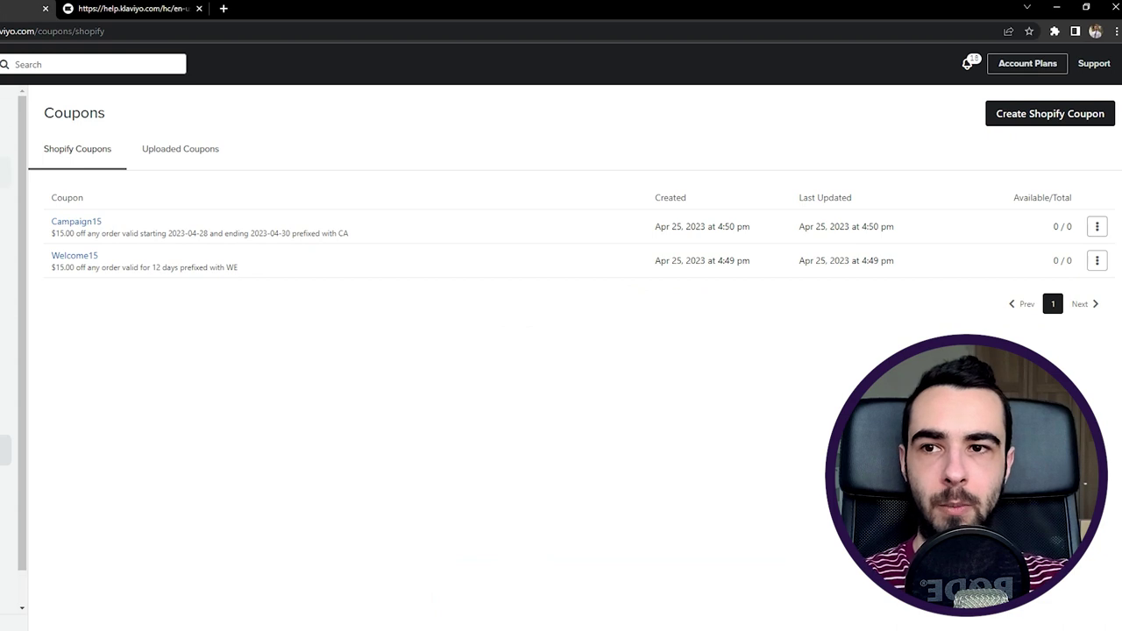
left_click(101, 7)
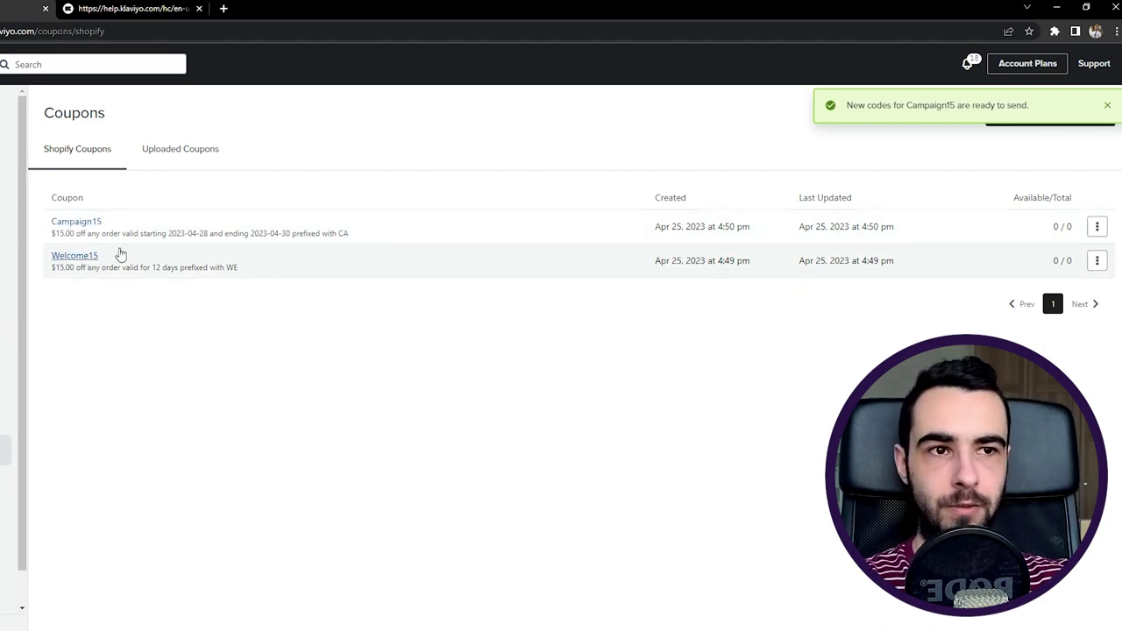
left_click_drag(848, 102, 1027, 105)
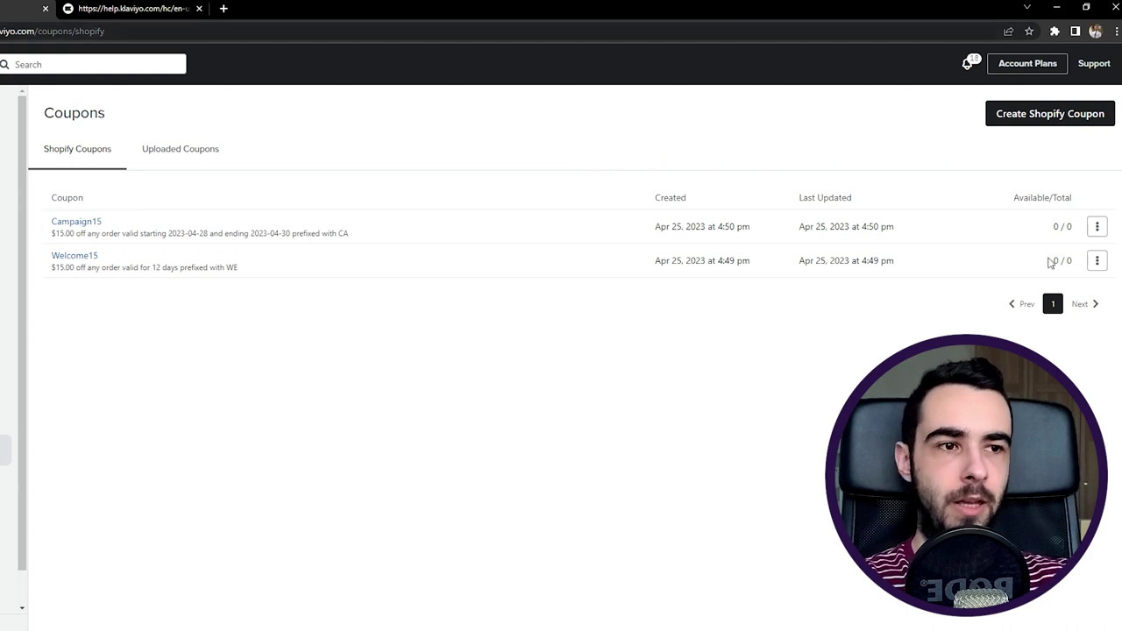
key("F5")
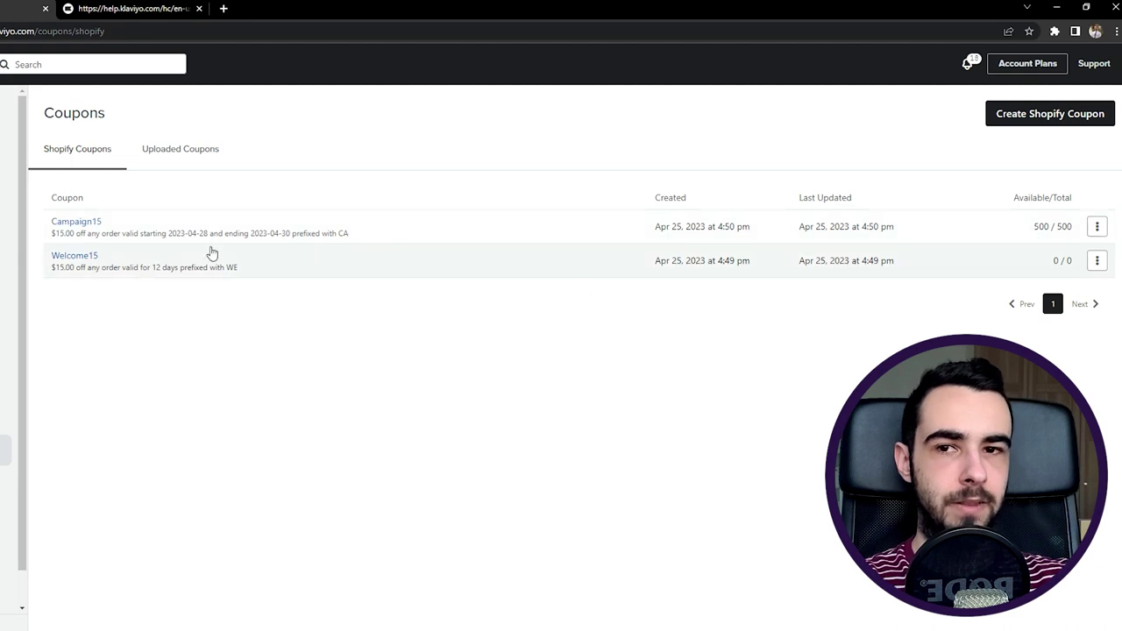
Step: Open the Welcome Series flow and go to the message content of Email #1
left_click(1, 172)
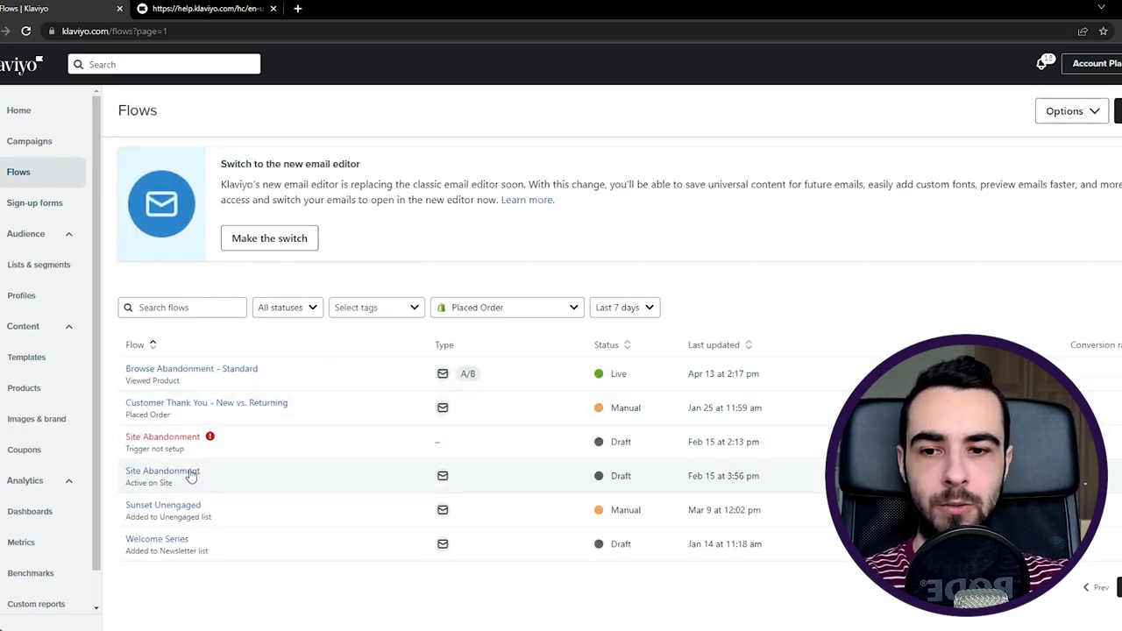
left_click(175, 541)
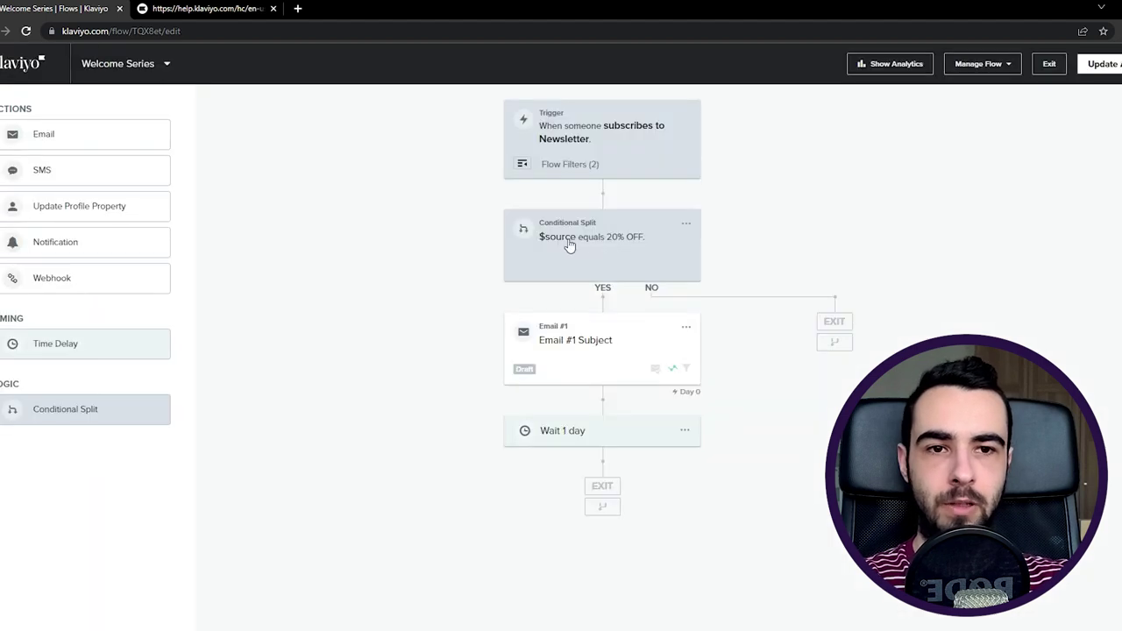
left_click(564, 382)
left_click(21, 214)
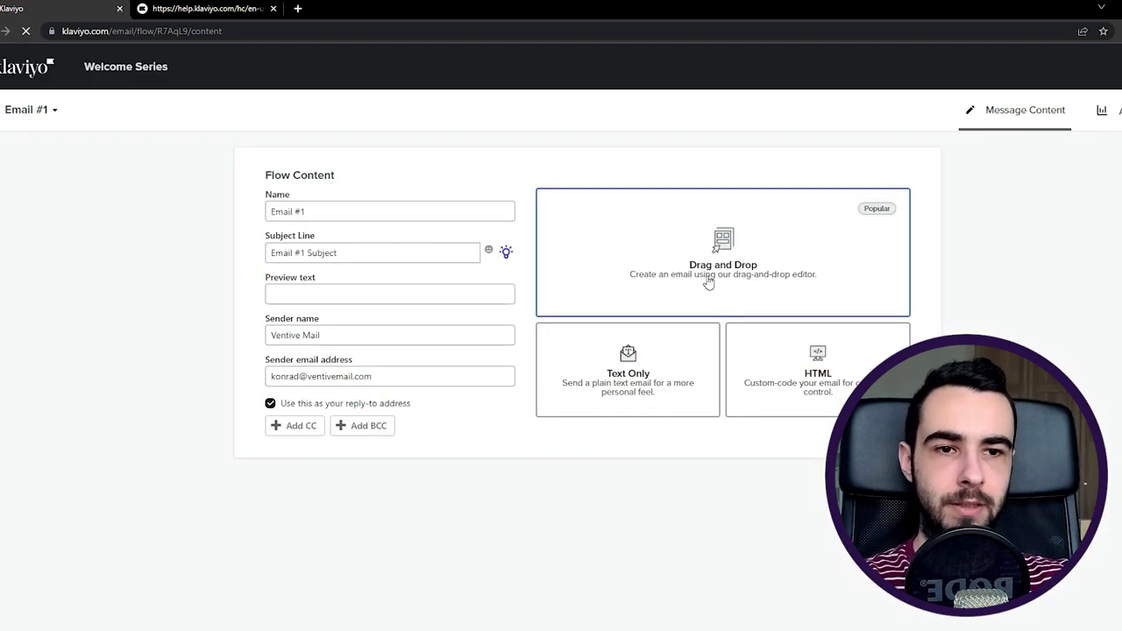
left_click(708, 282)
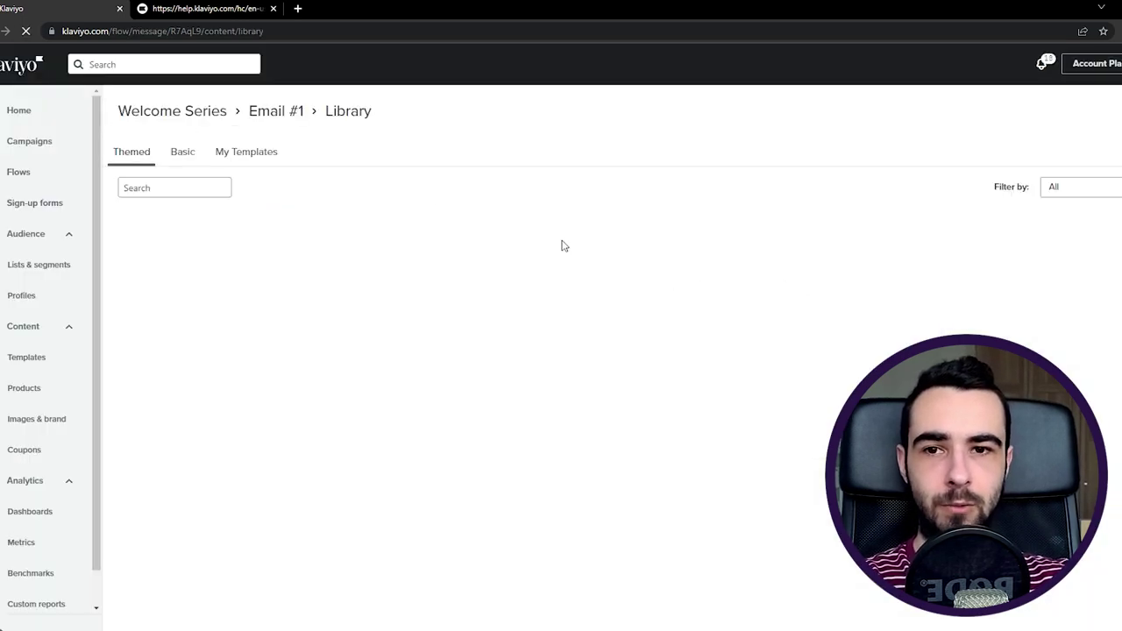
left_click(263, 157)
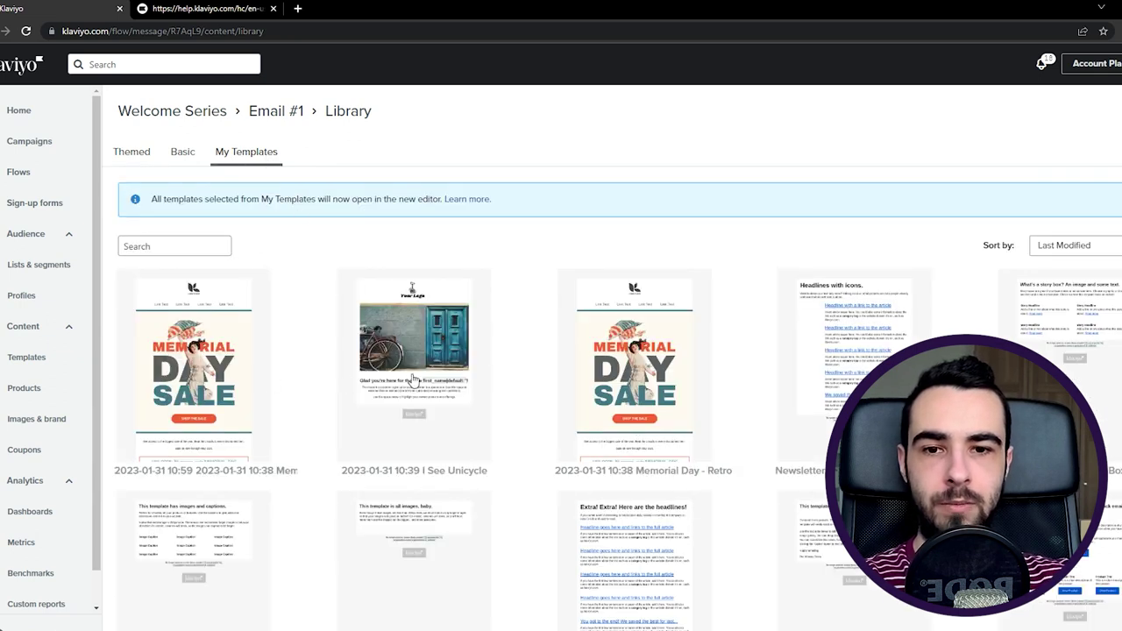
left_click(413, 378)
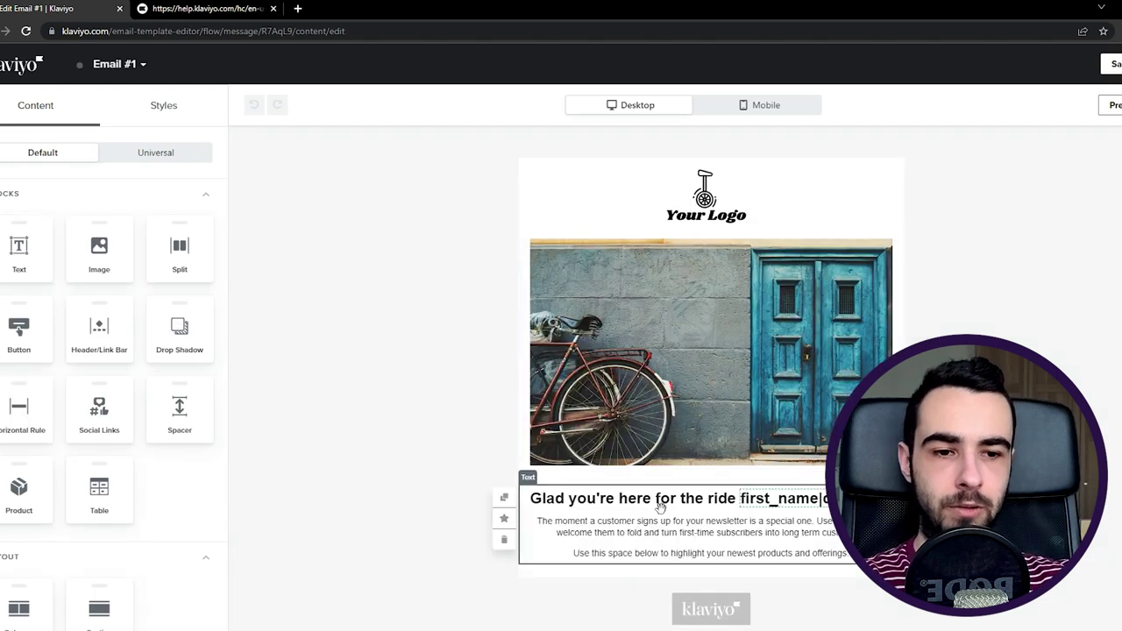
Step: Copy the snippet {% coupon_code 'CouponName' %} from the help article into the email's text block, below the last paragraph
left_click(660, 504)
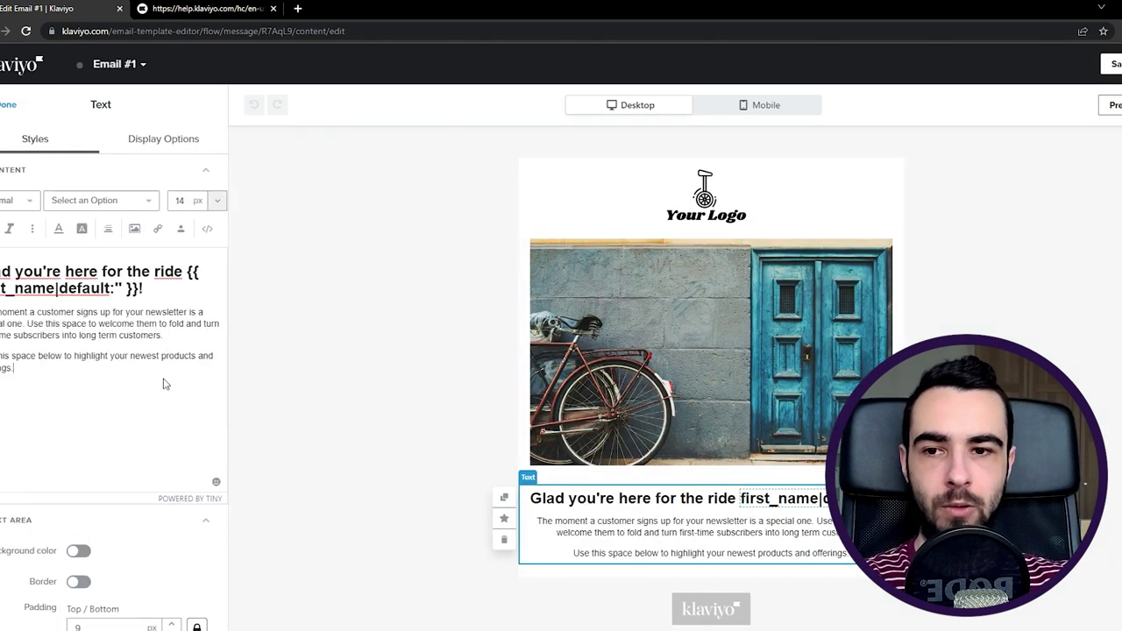
left_click(206, 8)
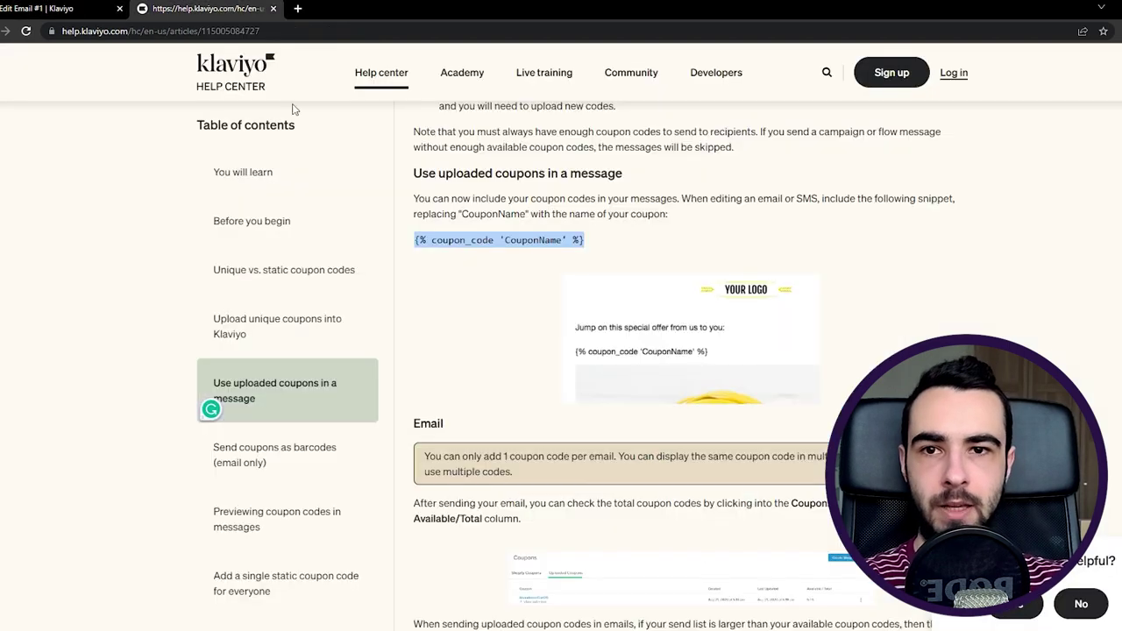
left_click_drag(414, 241, 604, 244)
key("ctrl+c")
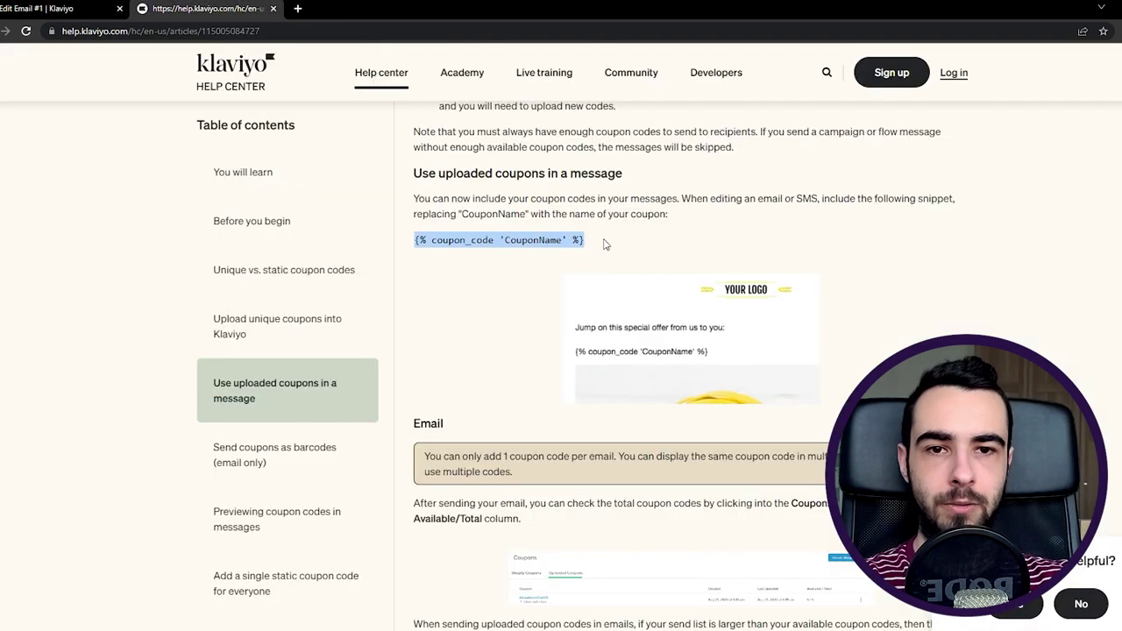
left_click(53, 8)
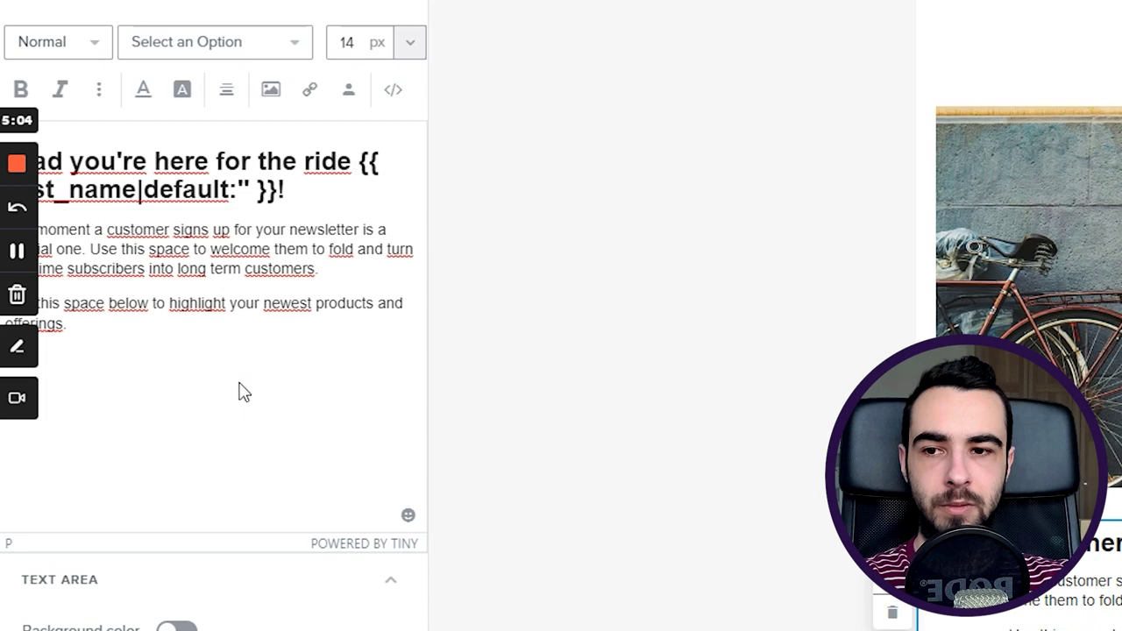
key("ctrl+v")
Step: Replace CouponName in the pasted snippet with Welcome15 and finish editing the text block
double_click(180, 358)
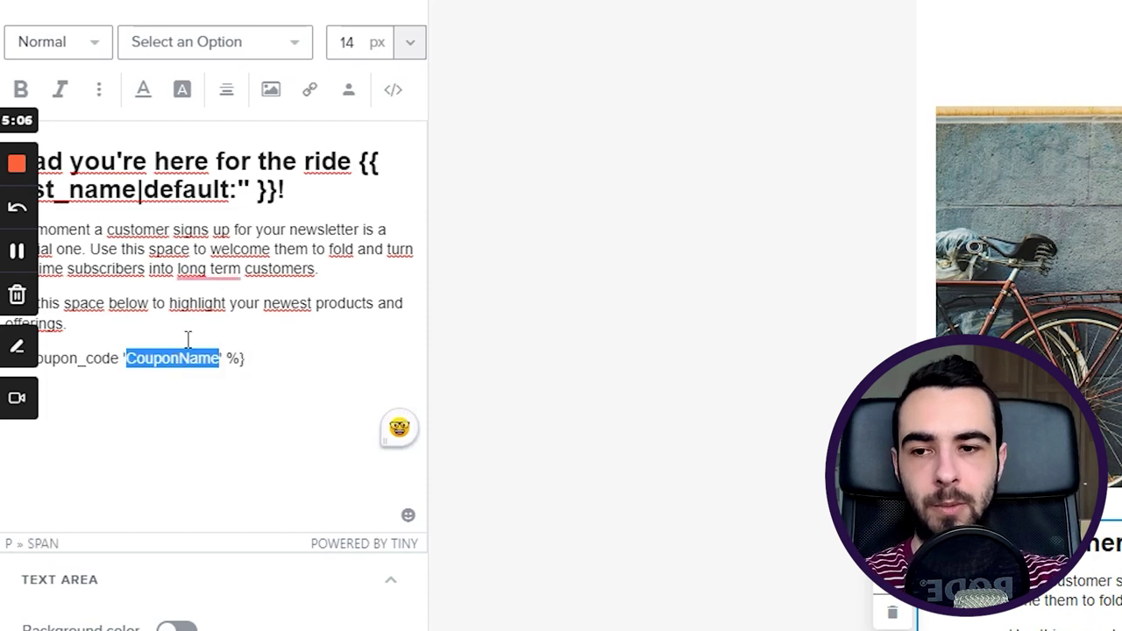
type("Wepc0ke1")
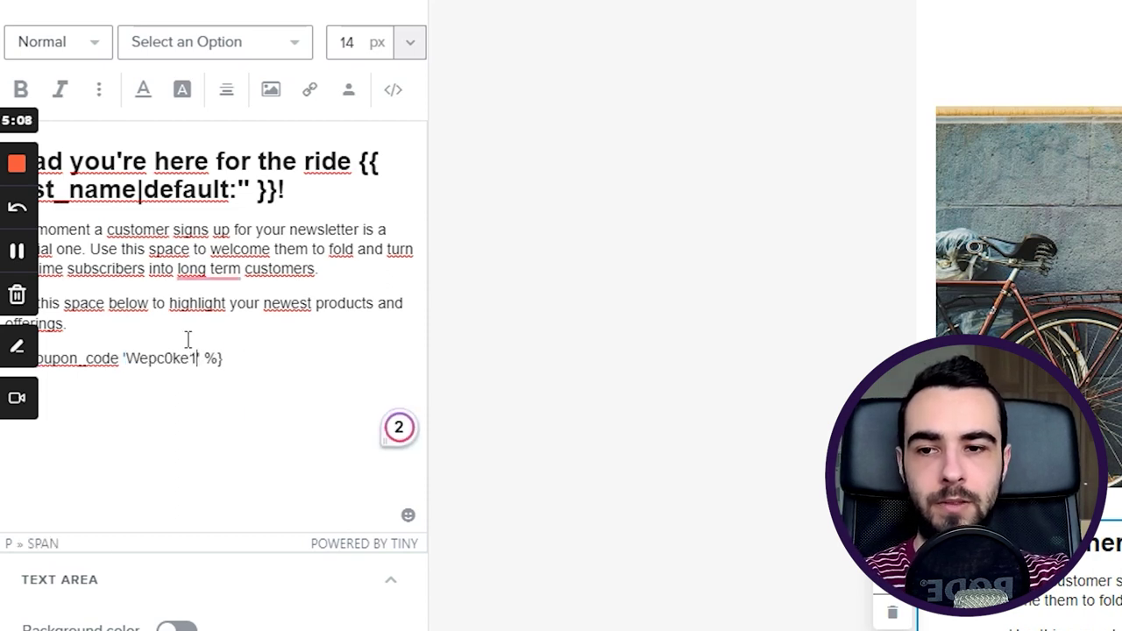
key("BackSpace")
key("BackSpace")
key("BackSpace")
key("BackSpace")
key("BackSpace")
key("BackSpace")
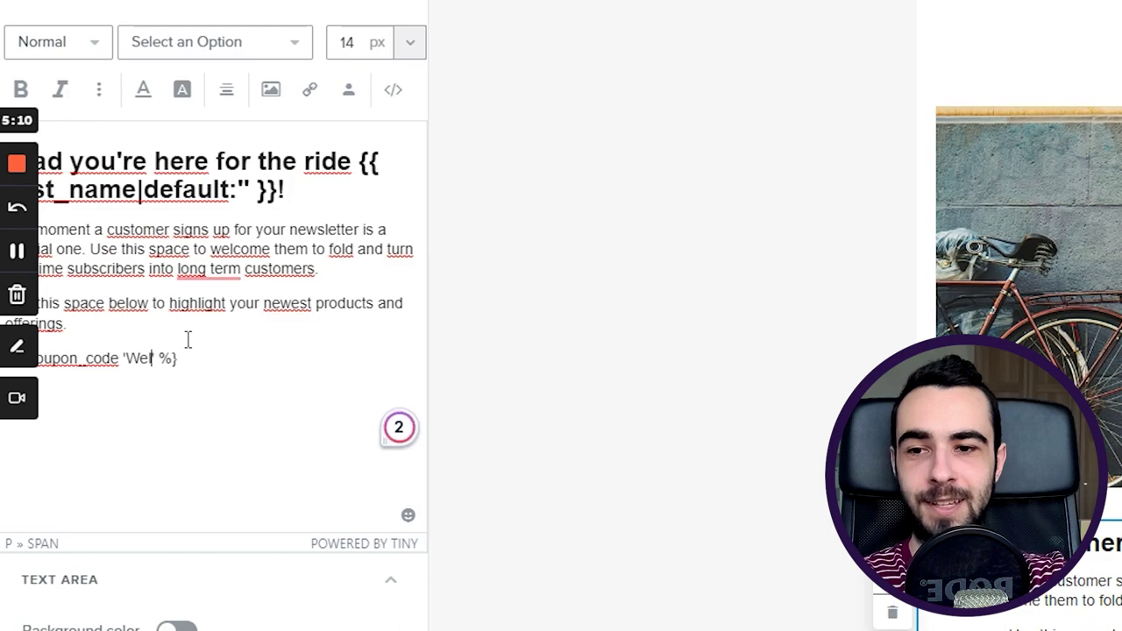
type("lcome15")
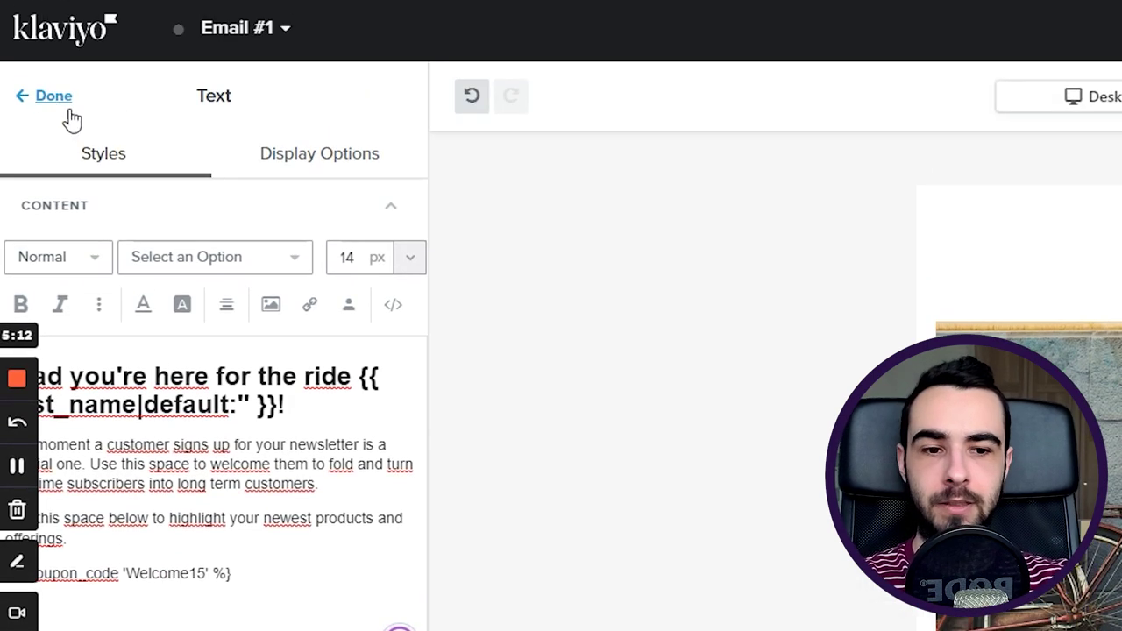
left_click(54, 95)
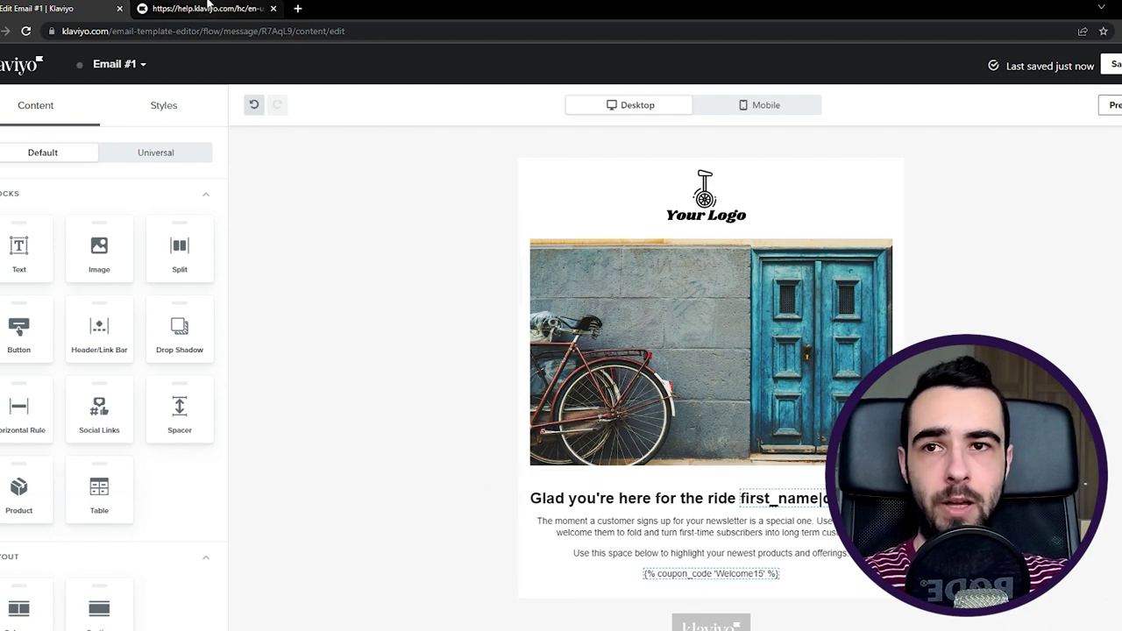
Step: Change the coupon name in the text block's coupon_code snippet to Campaign15 and finish editing the block
left_click(254, 10)
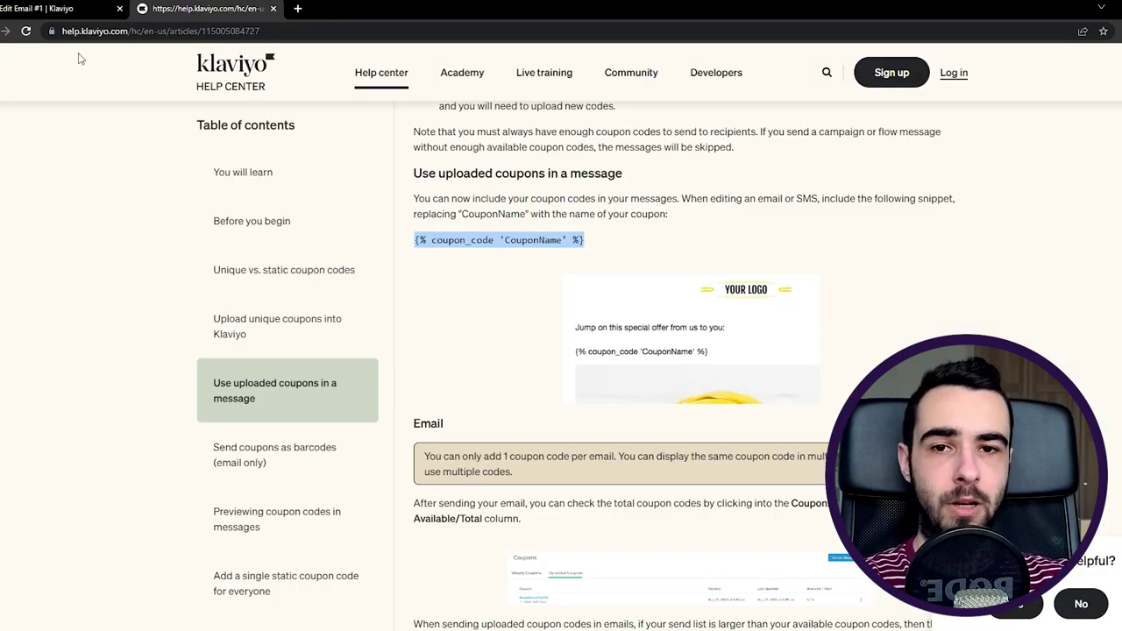
left_click(53, 9)
left_click(690, 531)
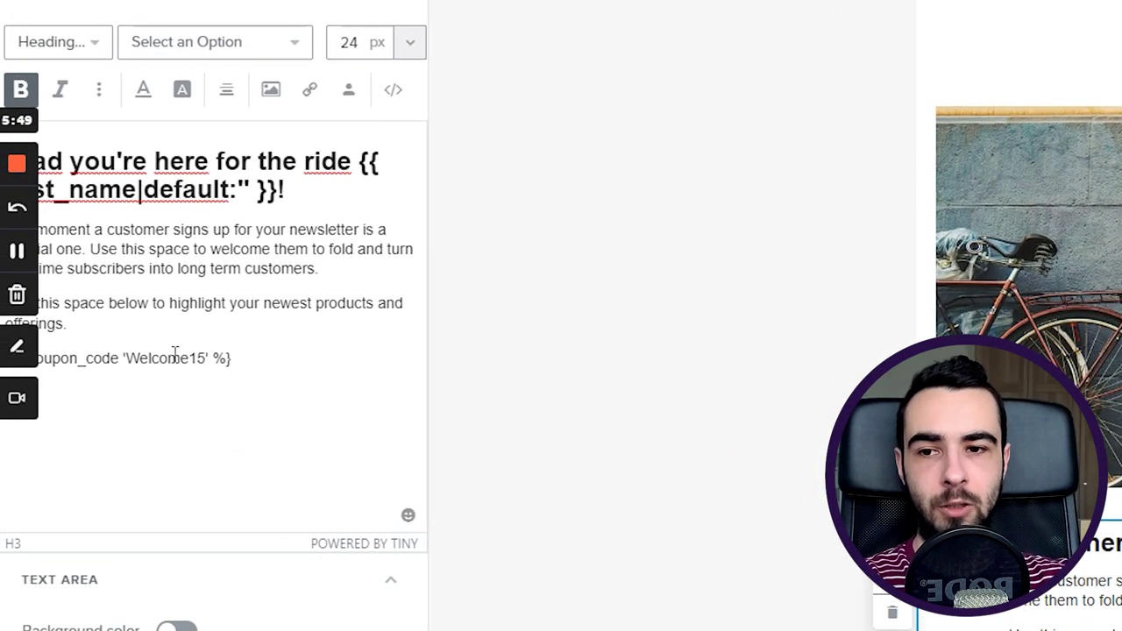
left_click(96, 307)
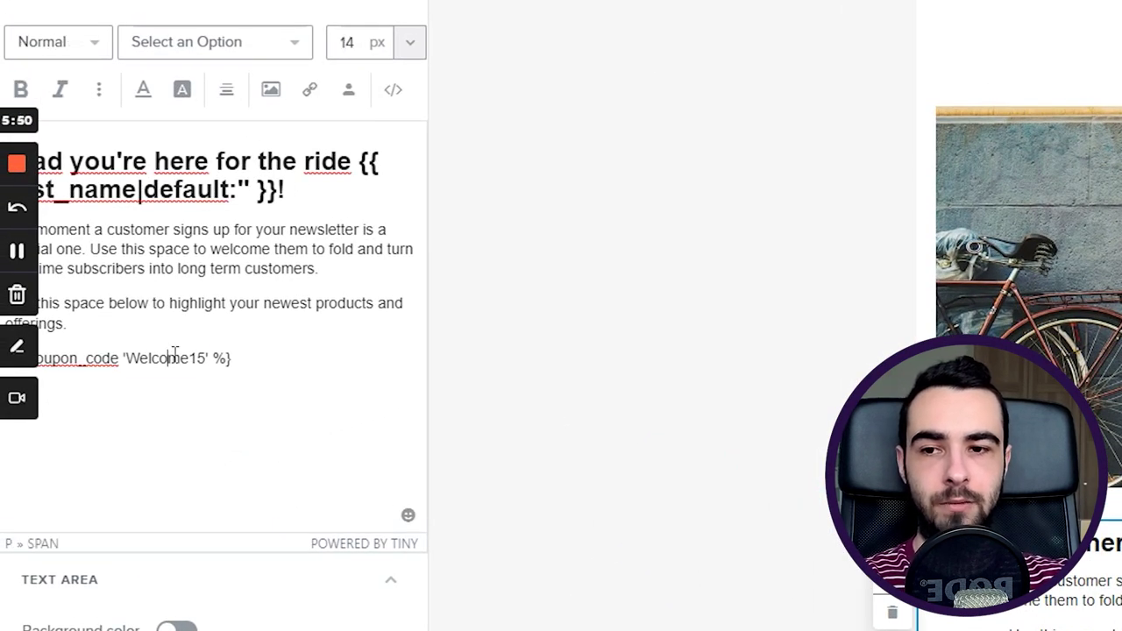
double_click(174, 358)
type("Cam")
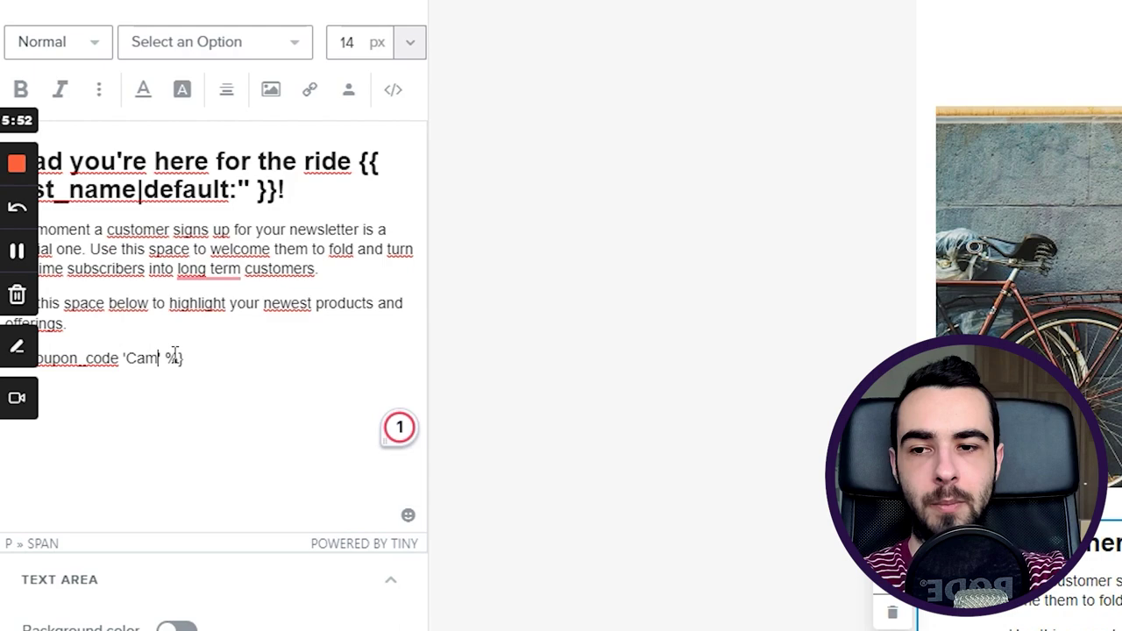
type("paign15'")
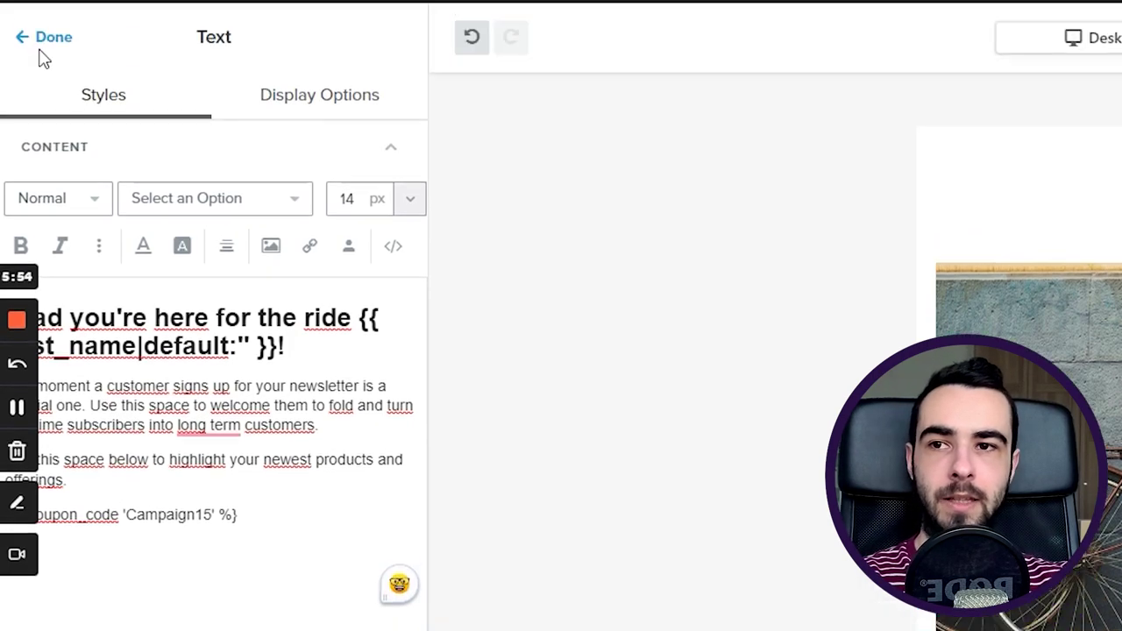
left_click(49, 39)
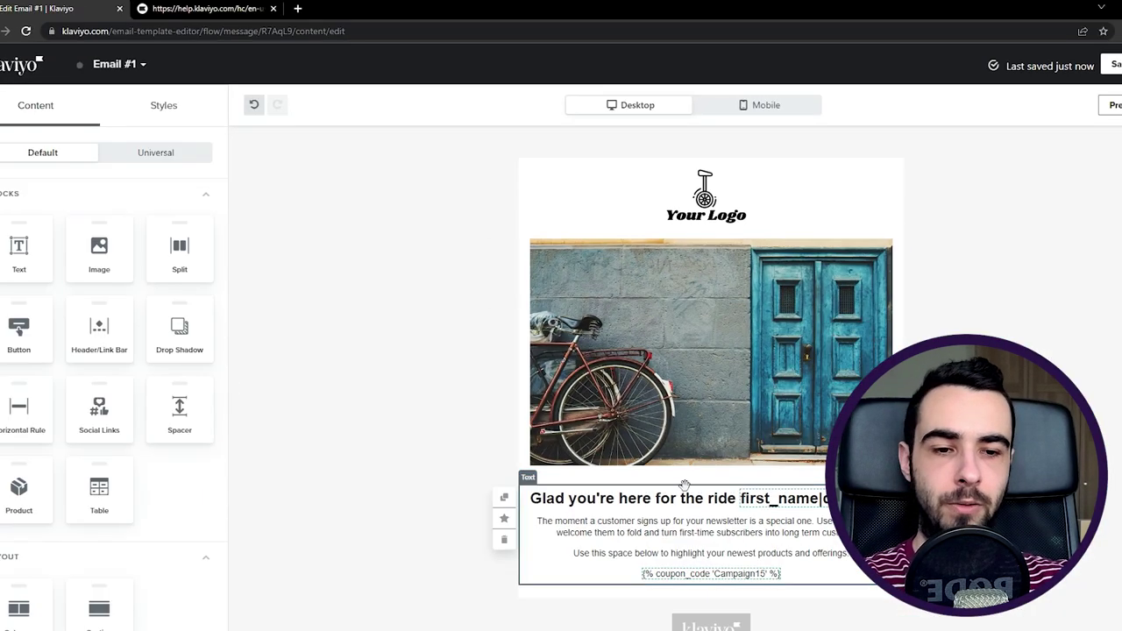
Step: Open the text block containing the coupon_code snippet for editing
left_click(725, 568)
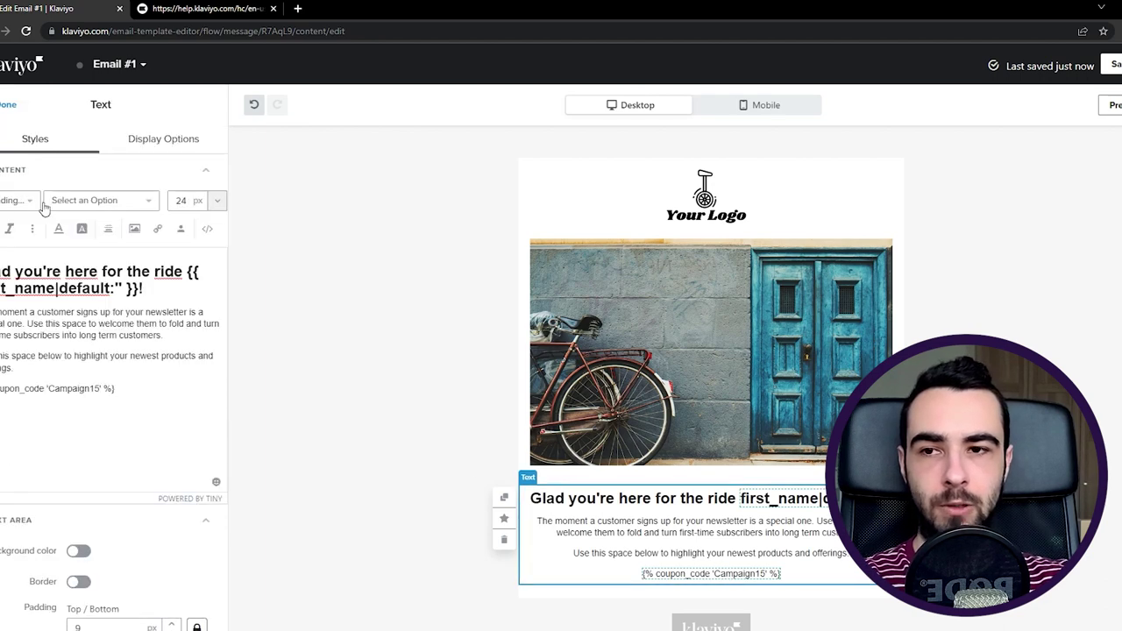